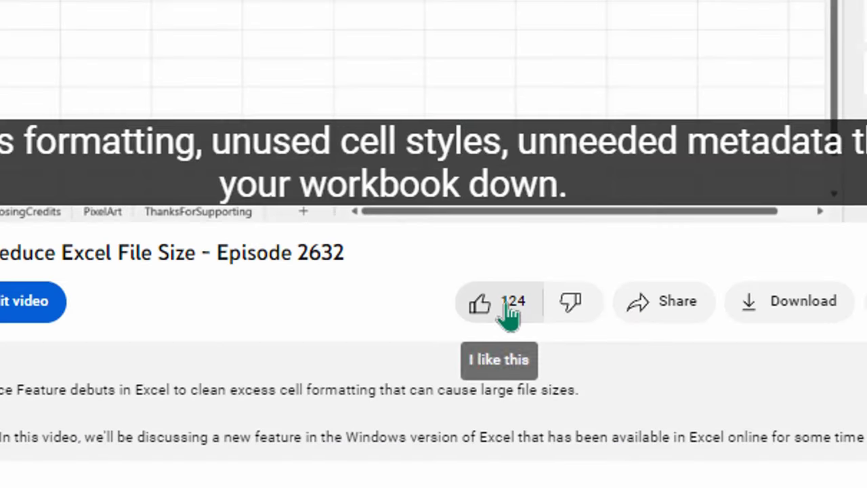
# Step: Move from the title sheet to the Groupby sheet with Category, Product, Sales and Cost data
pyautogui.click(508, 311)
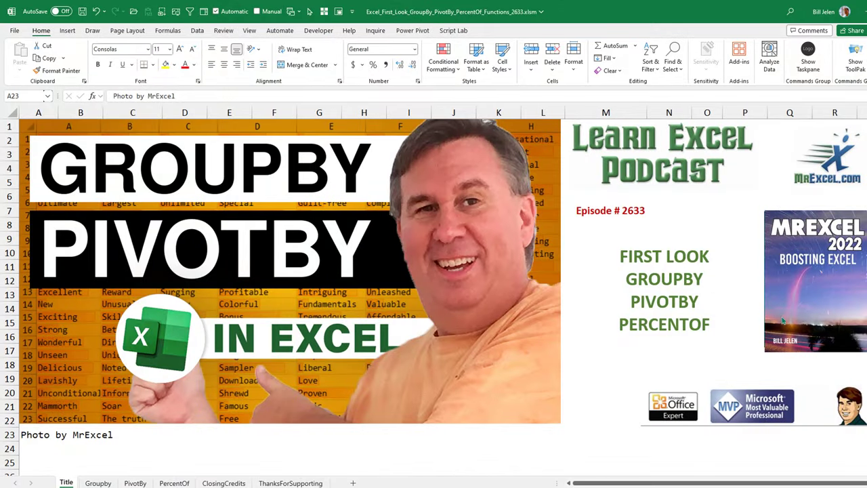
pyautogui.click(99, 483)
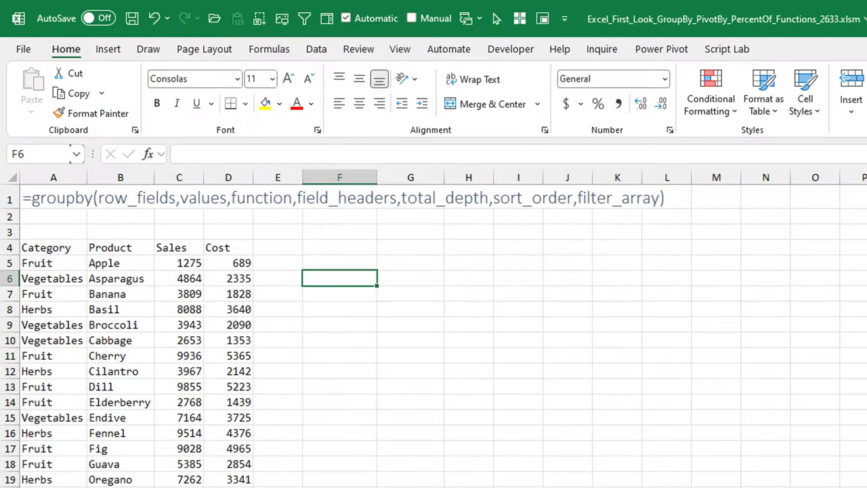
# Step: Start a GROUPBY formula in F6 with Category A4:A21 as the row fields
pyautogui.write('=group')
pyautogui.press('Tab')
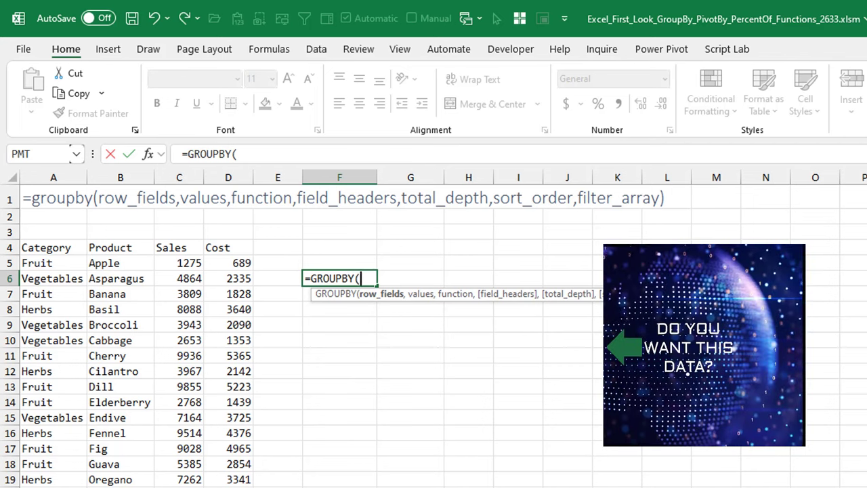
pyautogui.press('Left')
pyautogui.press('Up')
pyautogui.press('Left')
pyautogui.press('Left')
pyautogui.press('Left')
pyautogui.press('Up')
pyautogui.press('Left')
pyautogui.hotkey('ctrl', 'shift', 'Down')
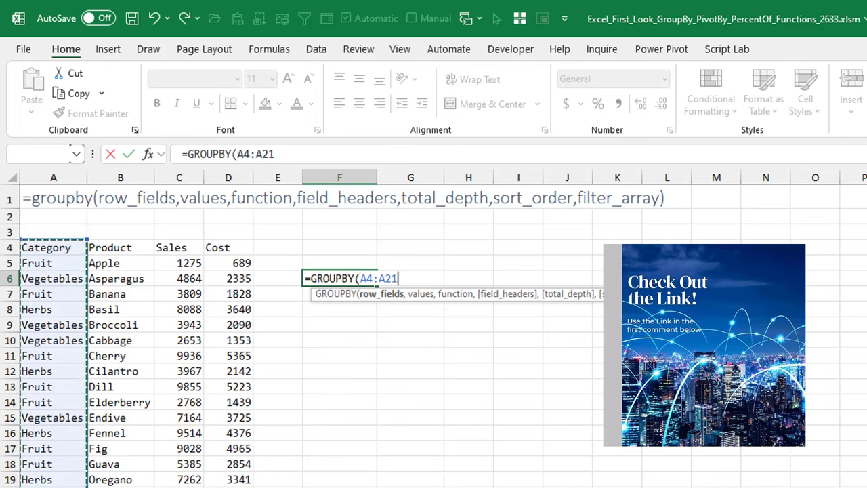
pyautogui.write(',')
# Step: Add Sales C4:C21 as the values range of the GROUPBY formula
pyautogui.press('Left')
pyautogui.press('Up')
pyautogui.press('Left')
pyautogui.press('Left')
pyautogui.press('Left')
pyautogui.press('Up')
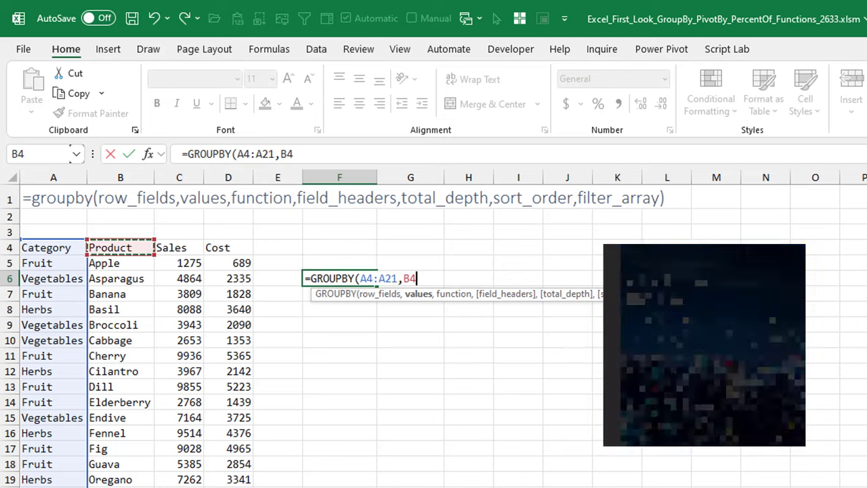
pyautogui.press('Right')
pyautogui.hotkey('ctrl', 'shift', 'Down')
pyautogui.write(',')
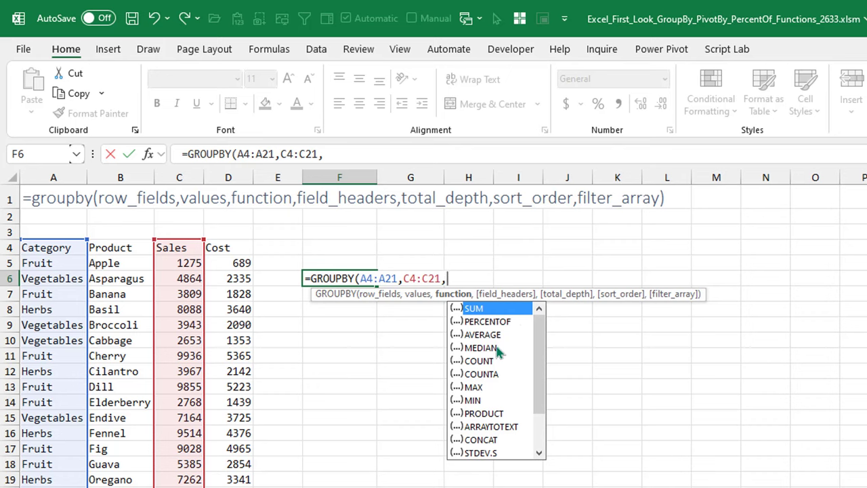
# Step: Finish the formula with SUM, giving Fruit 42056, Herbs 32371, Vegetables 27180, Total 101607
pyautogui.scroll(-3, 498, 352)
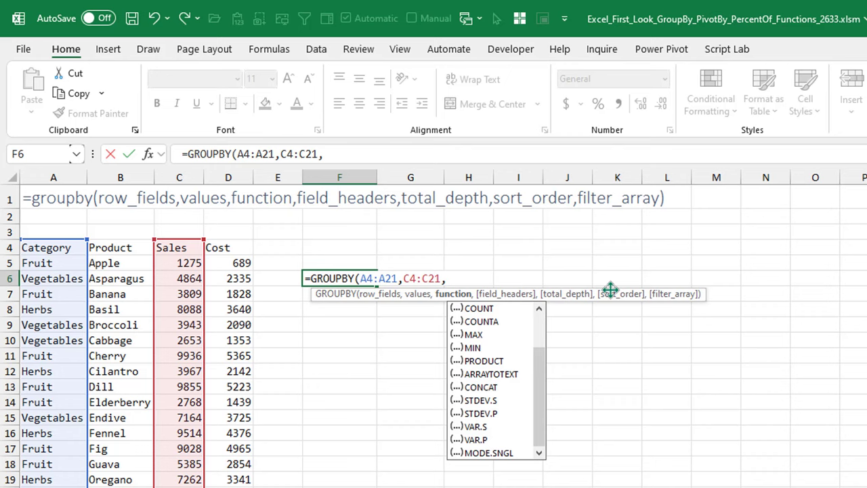
pyautogui.moveTo(546, 379); pyautogui.dragTo(509, 330)
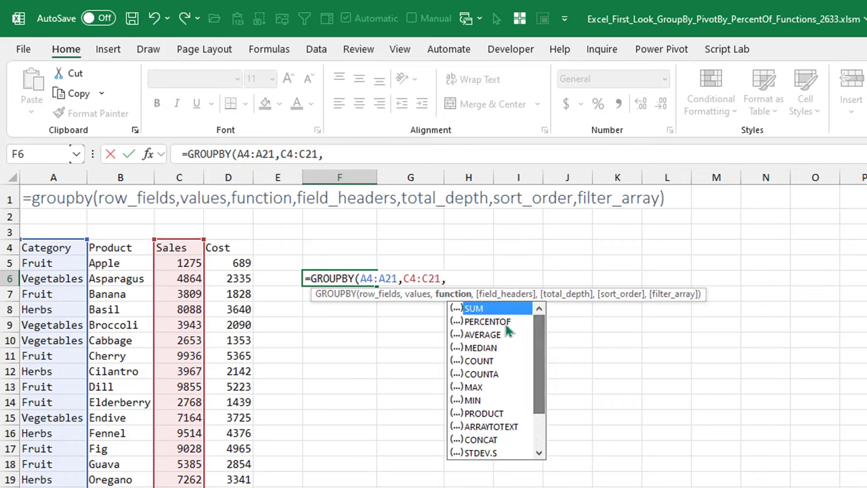
pyautogui.doubleClick(486, 310)
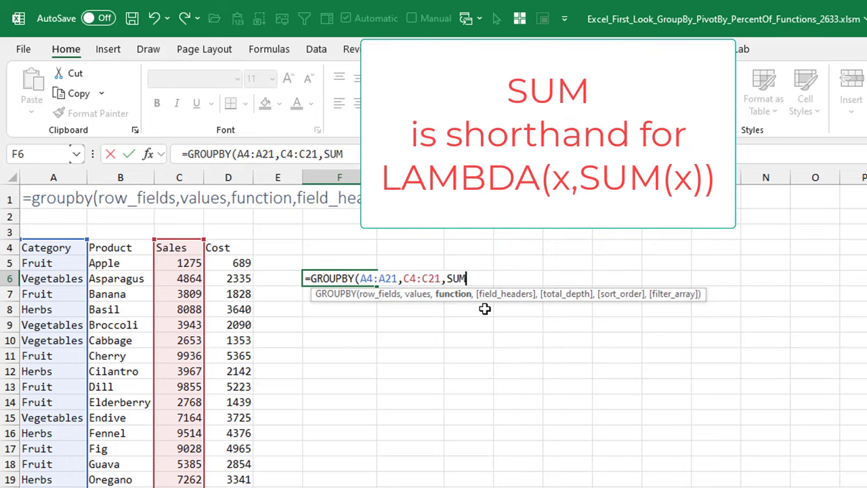
pyautogui.write(')')
pyautogui.press('Return')
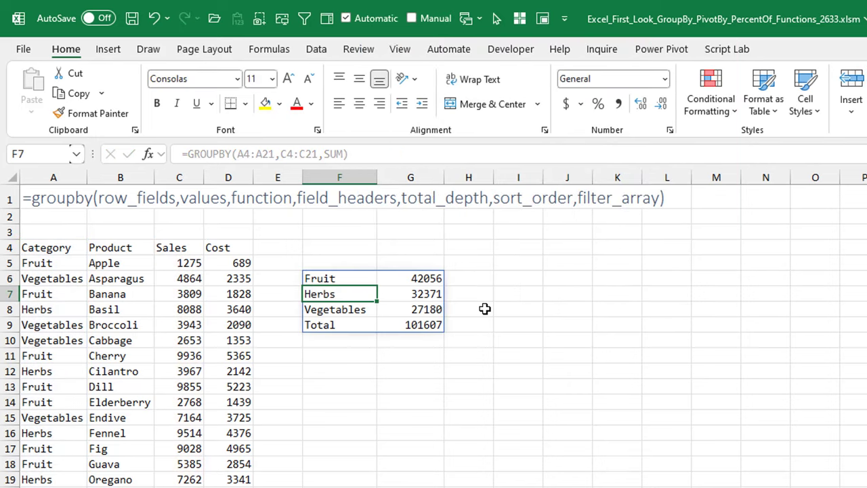
# Step: Widen the GROUPBY values range to C4:D21 so Cost is totalled as well
pyautogui.press('Up')
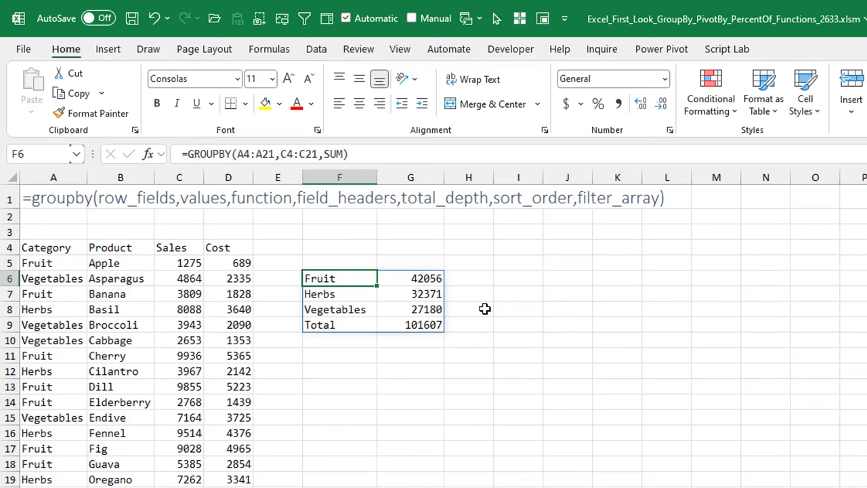
pyautogui.press('F2')
pyautogui.press('Left')
pyautogui.press('Left')
pyautogui.press('Left')
pyautogui.press('Left')
pyautogui.press('Left')
pyautogui.press('Left')
pyautogui.press('Left')
pyautogui.press('Left')
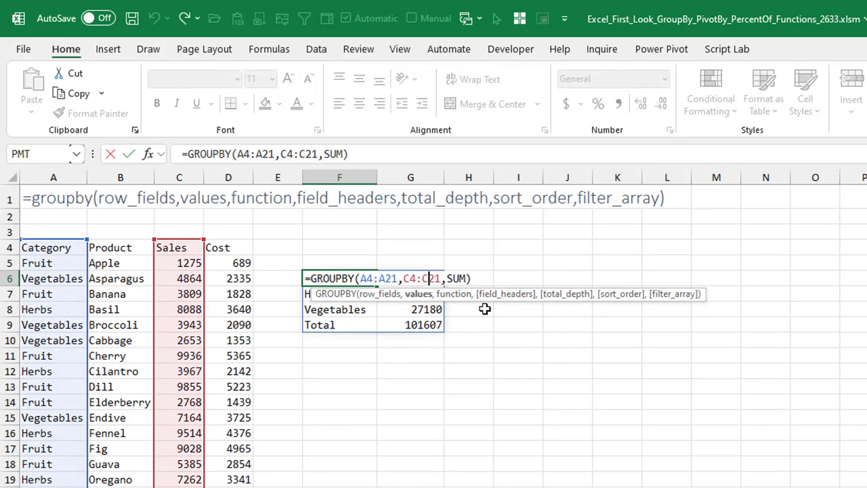
pyautogui.write('D')
pyautogui.press('Delete')
pyautogui.press('Return')
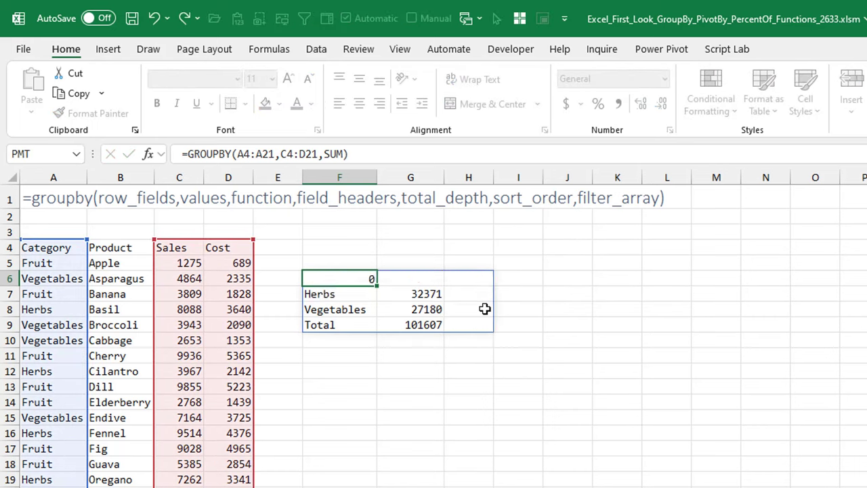
# Step: Add field_headers 3 (Yes and show) to display Category, Sales and Cost headers
pyautogui.press('Up')
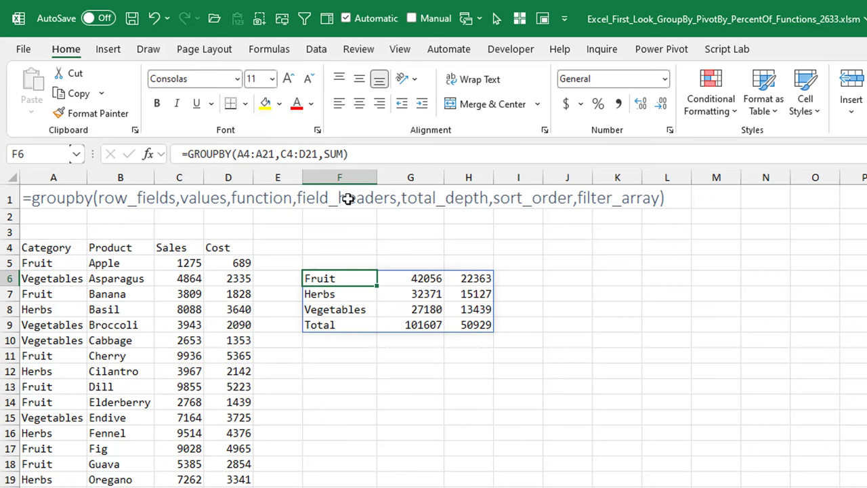
pyautogui.press('F2')
pyautogui.press('BackSpace')
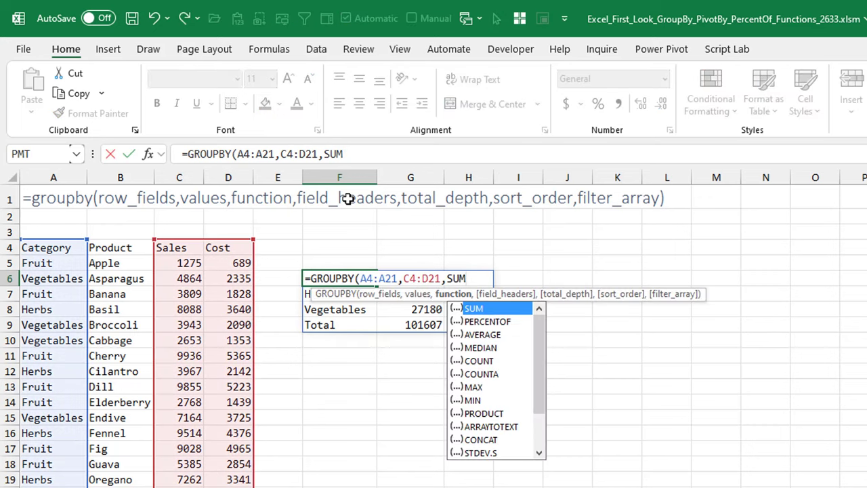
pyautogui.write(',')
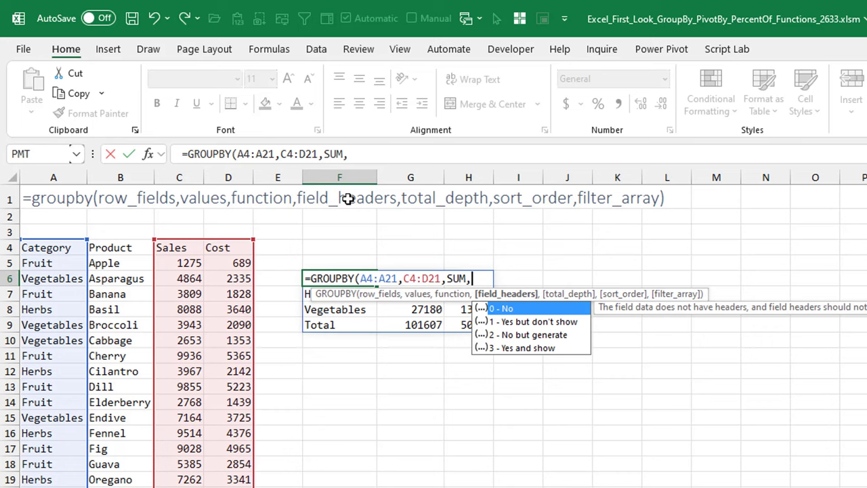
pyautogui.press('Down')
pyautogui.press('Down')
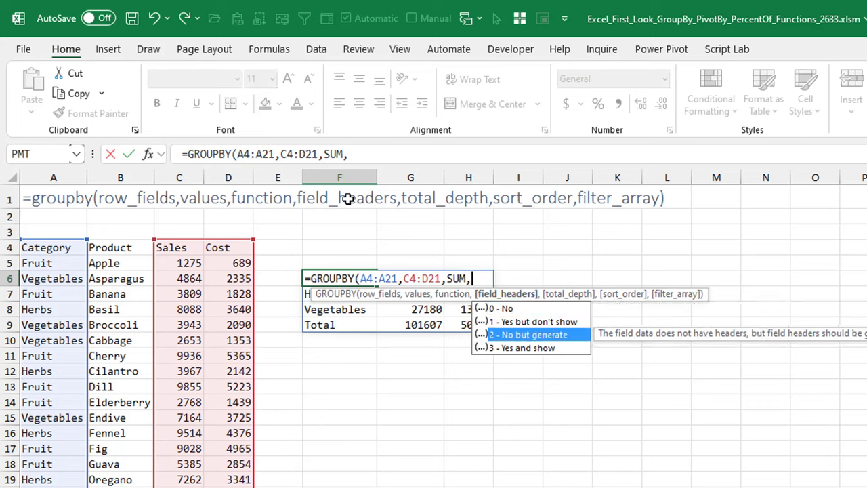
pyautogui.press('Down')
pyautogui.press('Tab')
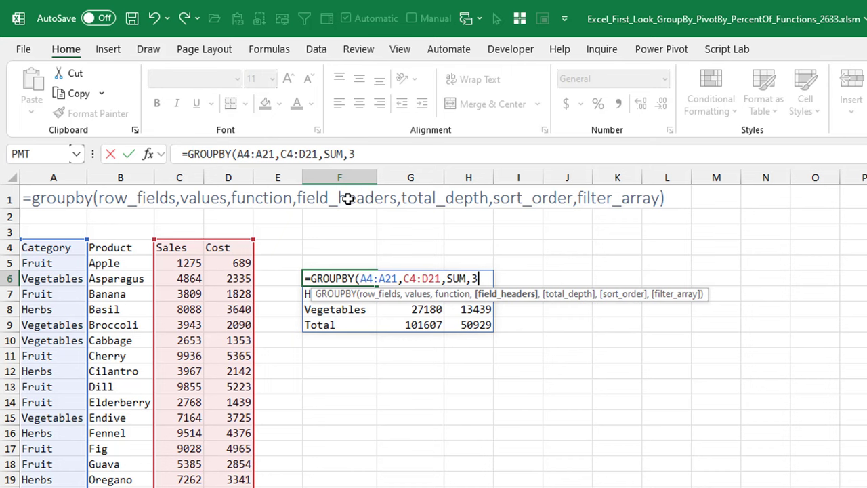
pyautogui.write(')')
pyautogui.press('Return')
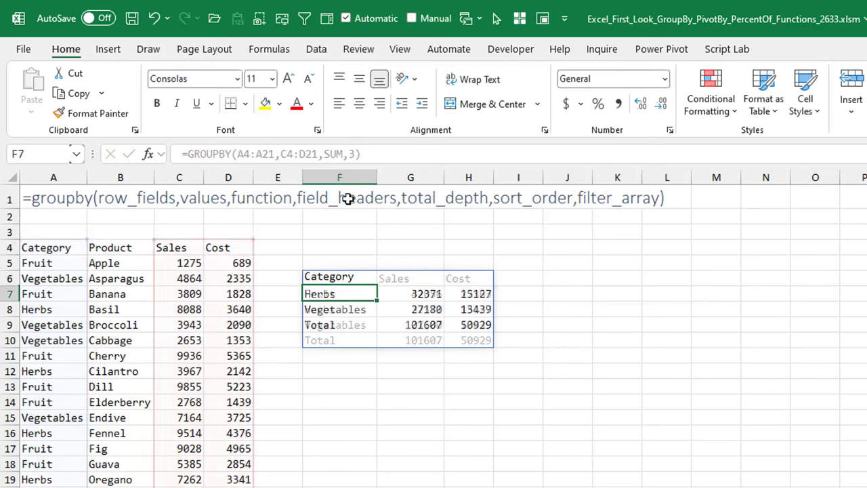
pyautogui.press('Up')
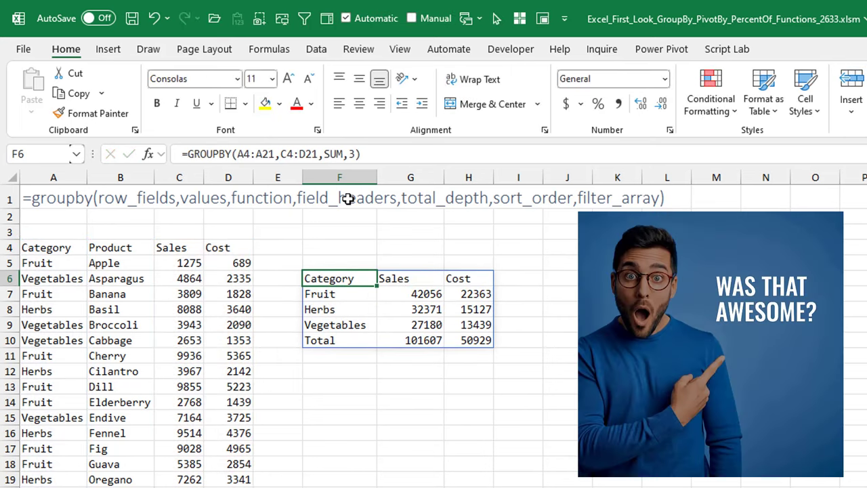
pyautogui.press('F2')
# Step: Change the row fields to A4:B21 to group by both Category and Product
pyautogui.press('Left')
pyautogui.press('Left')
pyautogui.press('Left')
pyautogui.press('Left')
pyautogui.press('Left')
pyautogui.press('Left')
pyautogui.press('Left')
pyautogui.press('Left')
pyautogui.press('Left')
pyautogui.press('Left')
pyautogui.press('Left')
pyautogui.press('Left')
pyautogui.press('Left')
pyautogui.press('Left')
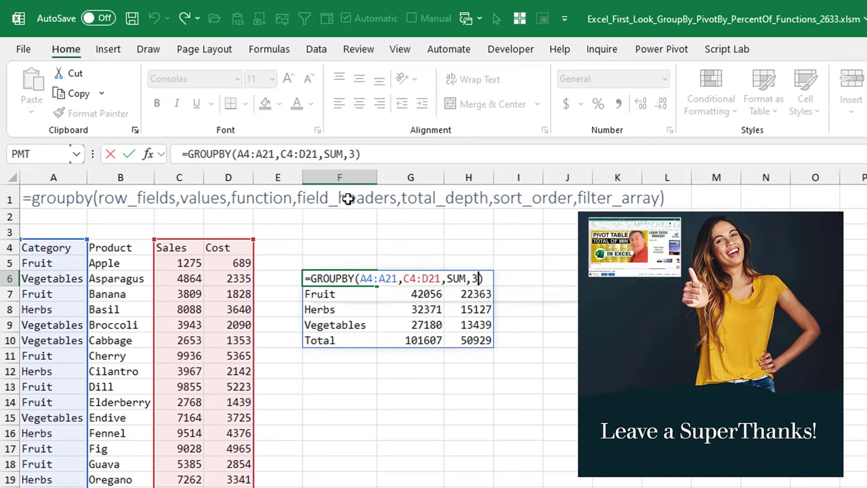
pyautogui.press('Left')
pyautogui.press('Left')
pyautogui.press('Left')
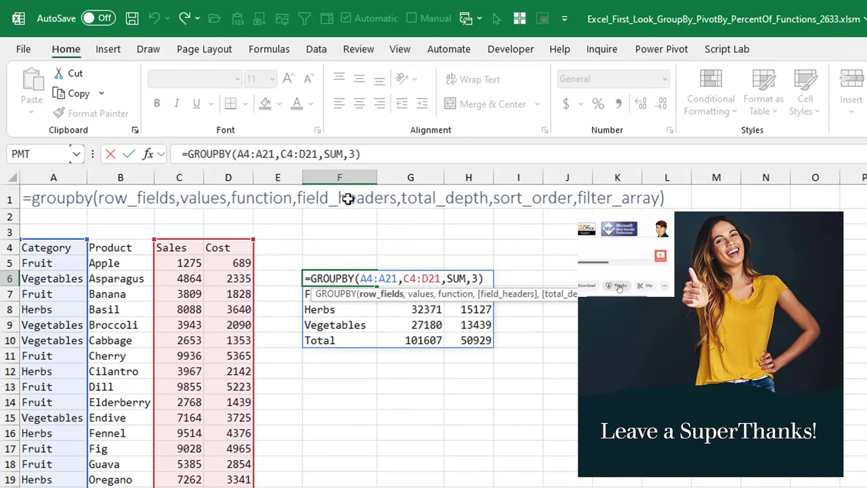
pyautogui.press('Delete')
pyautogui.write('B')
pyautogui.press('Return')
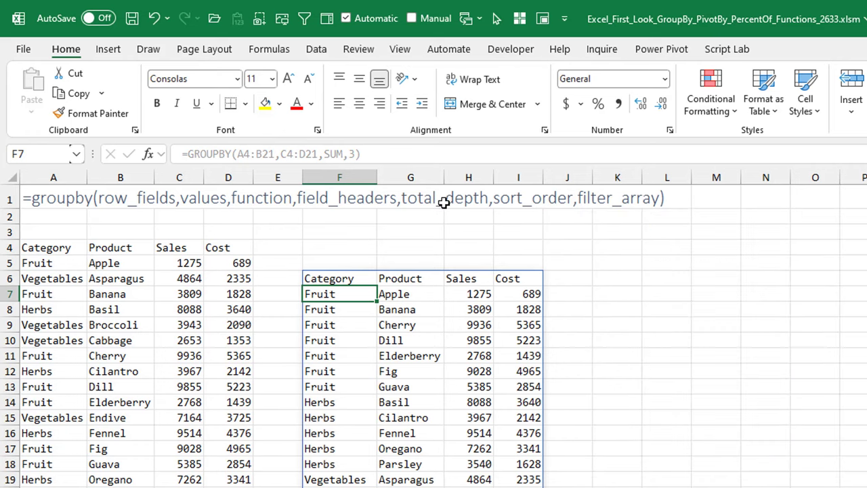
# Step: Set total_depth to 2 for category subtotals and a Grand Total of 101607 and 50929
pyautogui.press('Up')
pyautogui.press('F2')
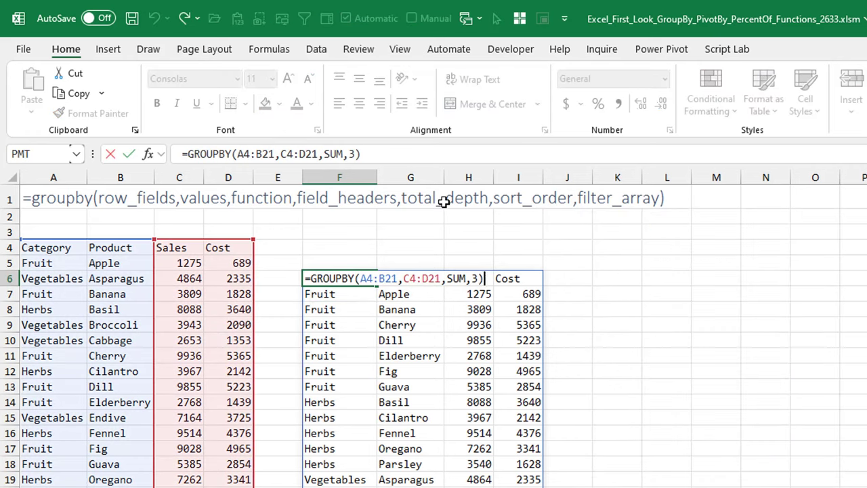
pyautogui.press('BackSpace')
pyautogui.write(',')
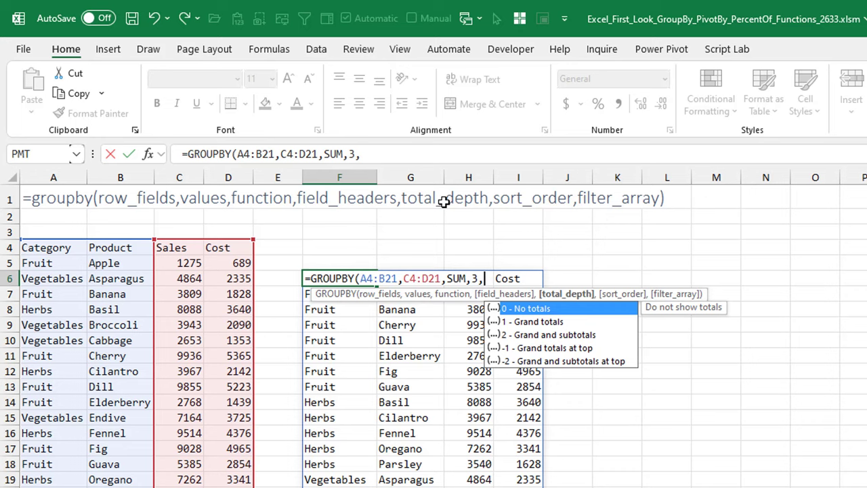
pyautogui.press('Down')
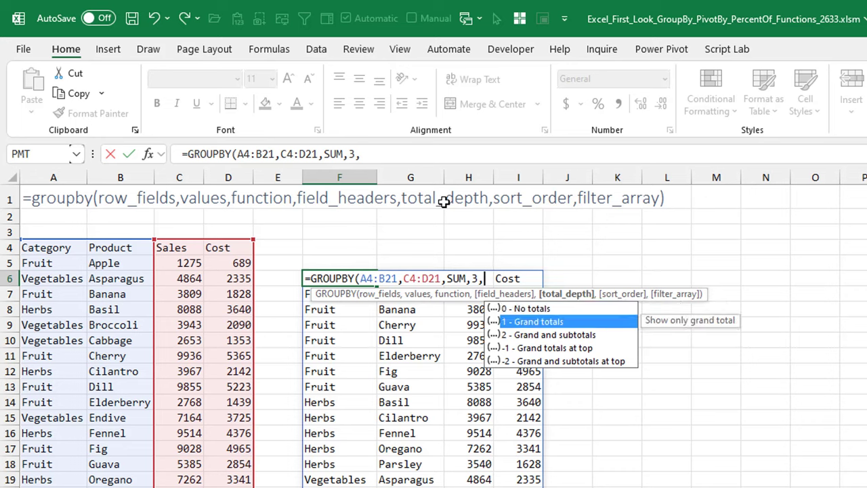
pyautogui.press('Down')
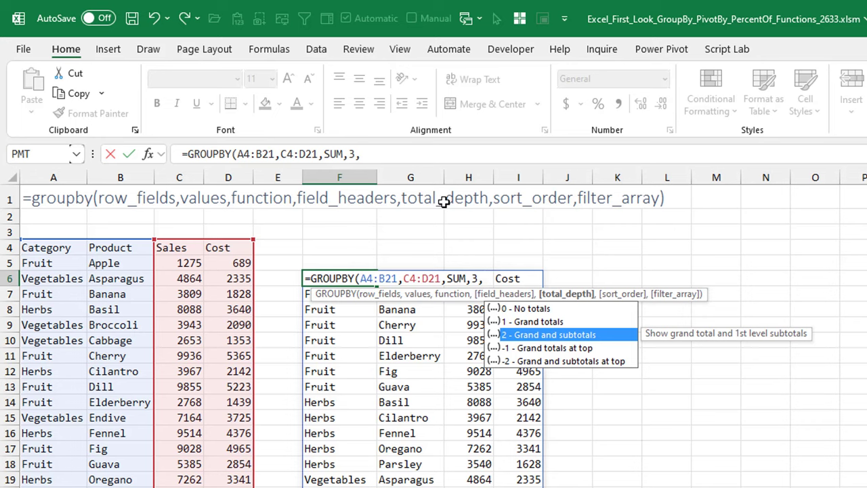
pyautogui.press('Tab')
pyautogui.write(')')
pyautogui.press('Return')
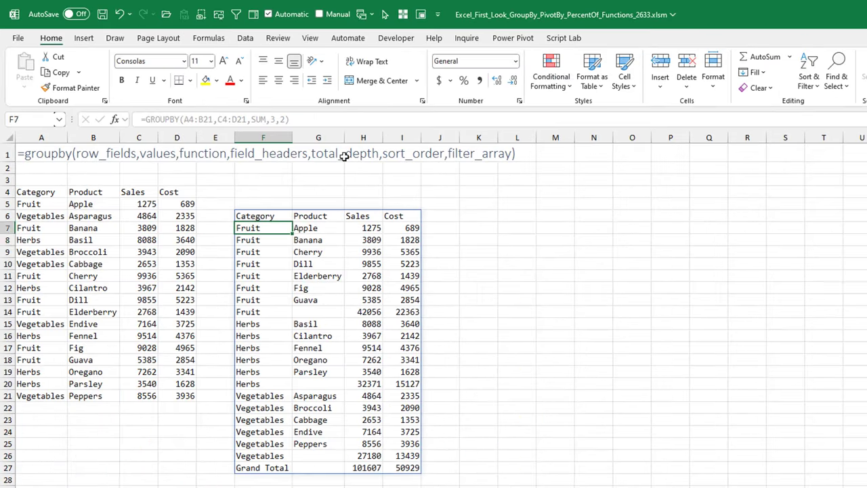
# Step: Add sort_order 3 to the GROUPBY formula, sorting by Sales ascending
pyautogui.press('Down')
pyautogui.press('Down')
pyautogui.press('Down')
pyautogui.press('Down')
pyautogui.press('Down')
pyautogui.press('Down')
pyautogui.press('Down')
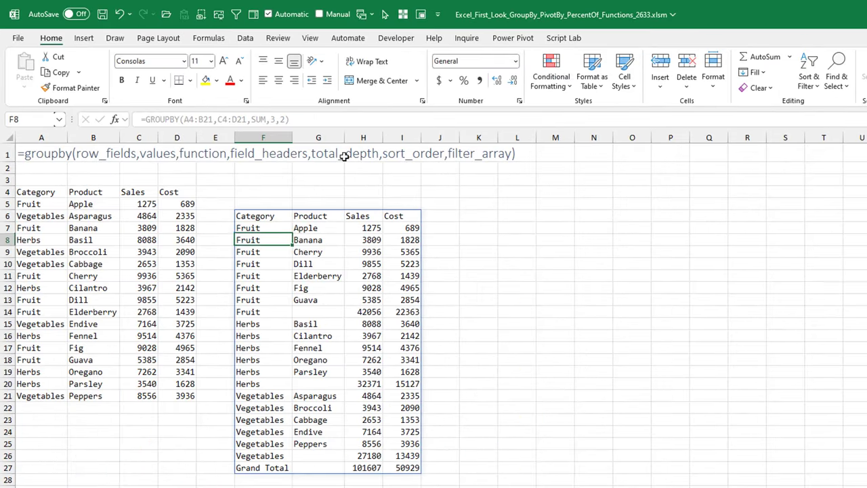
pyautogui.press('Down')
pyautogui.press('Down')
pyautogui.press('Down')
pyautogui.press('Down')
pyautogui.press('Down')
pyautogui.press('Down')
pyautogui.press('Down')
pyautogui.press('Down')
pyautogui.press('Down')
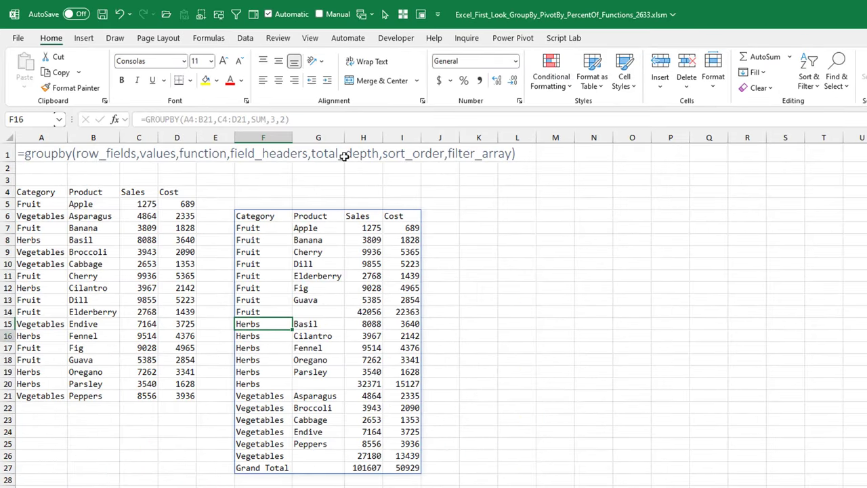
pyautogui.press('Down')
pyautogui.press('Down')
pyautogui.press('Down')
pyautogui.press('Down')
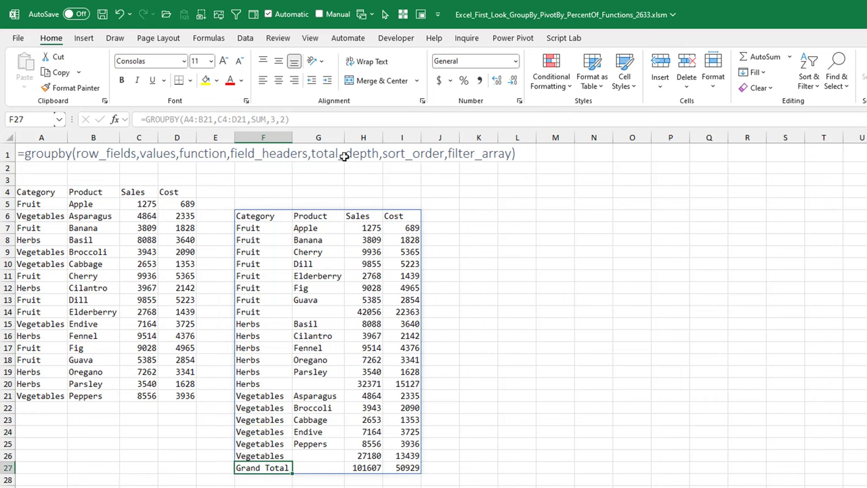
pyautogui.press('Up')
pyautogui.press('Up')
pyautogui.press('Up')
pyautogui.press('Up')
pyautogui.press('Up')
pyautogui.press('Up')
pyautogui.press('Up')
pyautogui.press('Up')
pyautogui.press('Up')
pyautogui.press('Up')
pyautogui.press('Up')
pyautogui.press('Up')
pyautogui.press('Up')
pyautogui.press('Up')
pyautogui.press('Up')
pyautogui.press('Up')
pyautogui.press('Up')
pyautogui.press('Up')
pyautogui.press('Up')
pyautogui.press('Up')
pyautogui.press('Up')
pyautogui.press('Up')
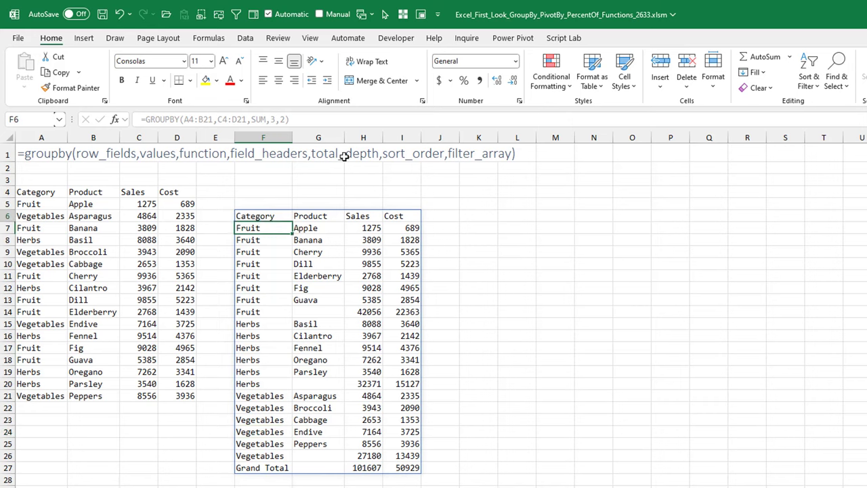
pyautogui.press('F2')
pyautogui.press('BackSpace')
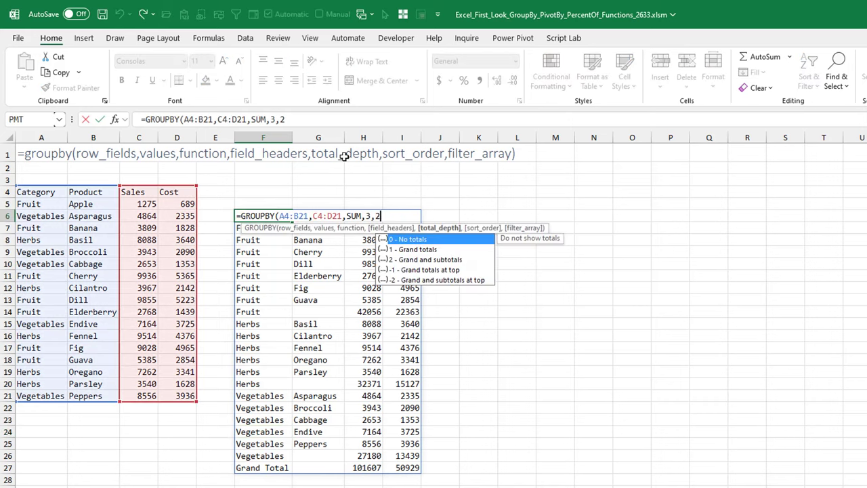
pyautogui.write(',')
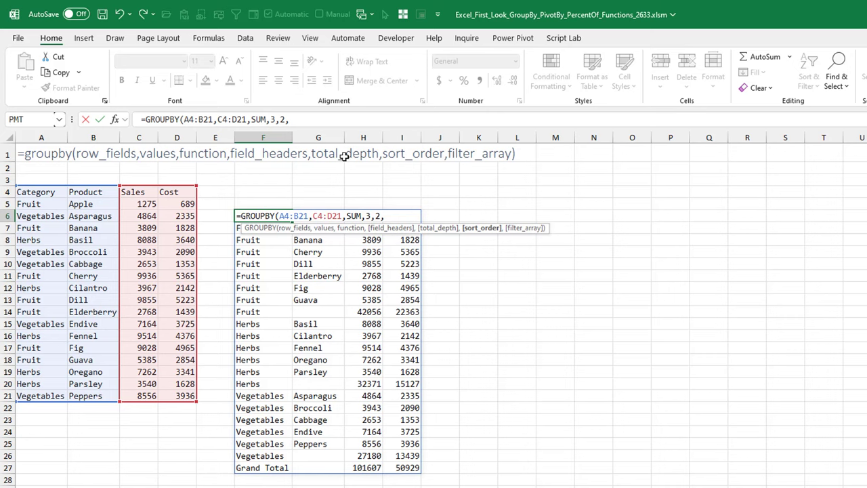
pyautogui.write('3')
pyautogui.press('Return')
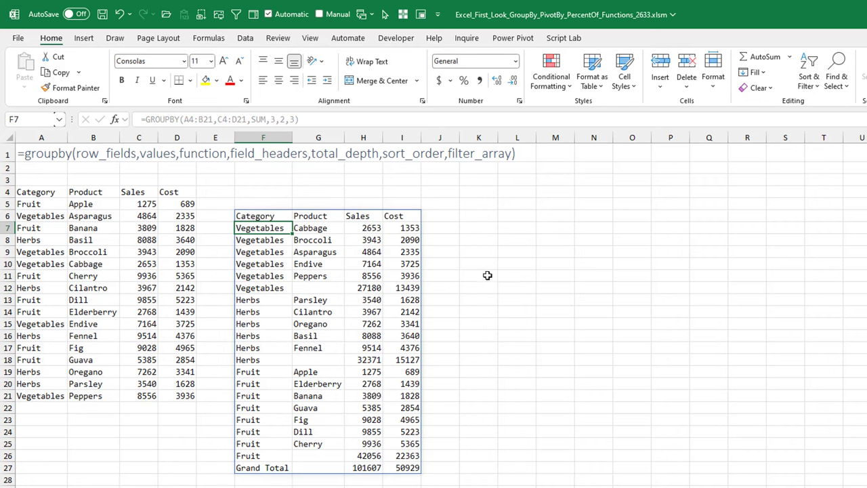
# Step: Change sort_order to -3 so Sales sort highest to lowest, Fruit first
pyautogui.press('Up')
pyautogui.press('F2')
pyautogui.press('Left')
pyautogui.press('Left')
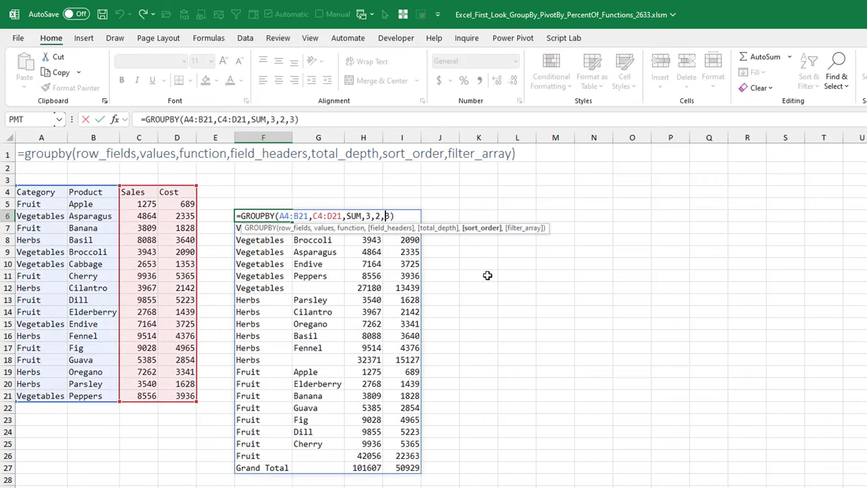
pyautogui.write('-')
pyautogui.press('Return')
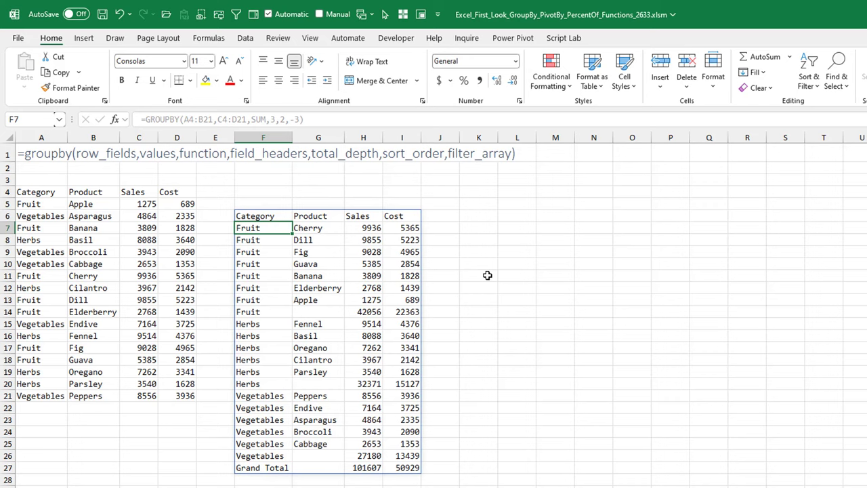
pyautogui.press('Up')
pyautogui.press('F2')
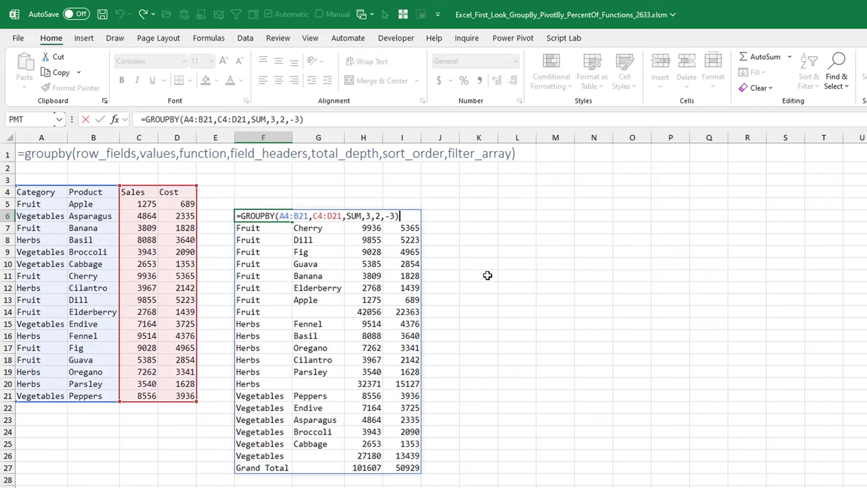
pyautogui.press('BackSpace')
# Step: Add filter_array A4:A21<>"Herbs", leaving Fruit and Vegetables with Grand Total 69236 and 35802
pyautogui.write(',')
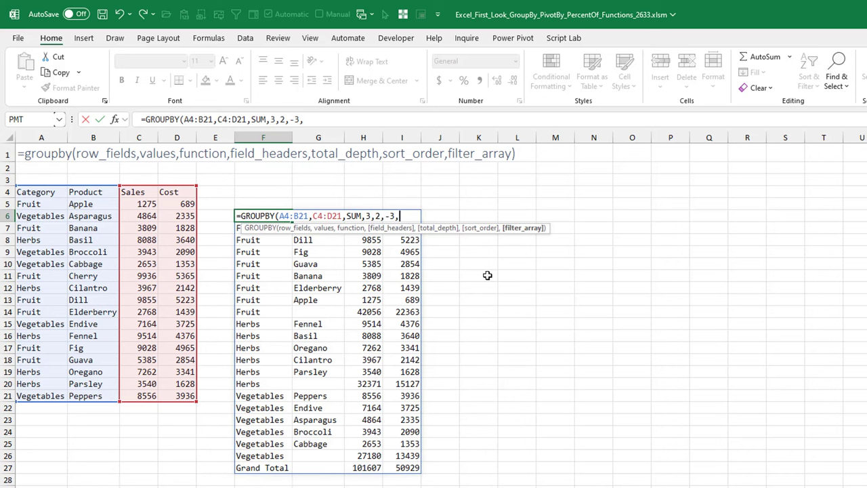
pyautogui.moveTo(47, 192); pyautogui.dragTo(47, 395)
pyautogui.write('<>"')
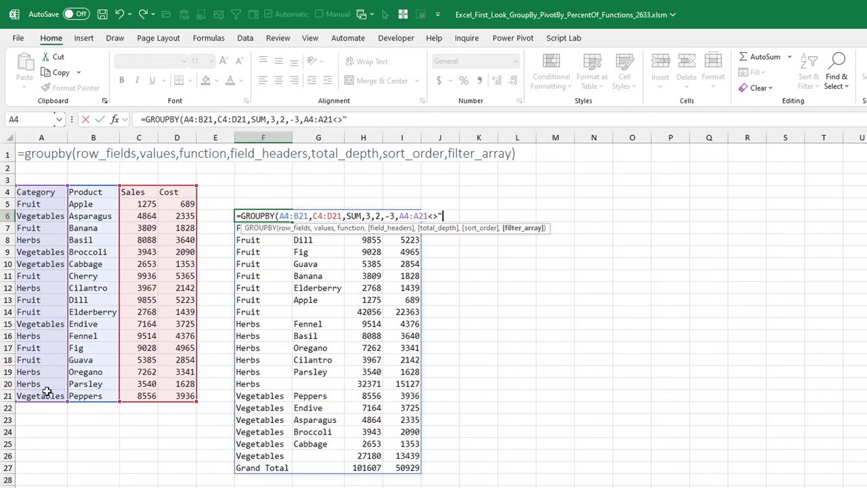
pyautogui.write('Herbs")')
pyautogui.press('Return')
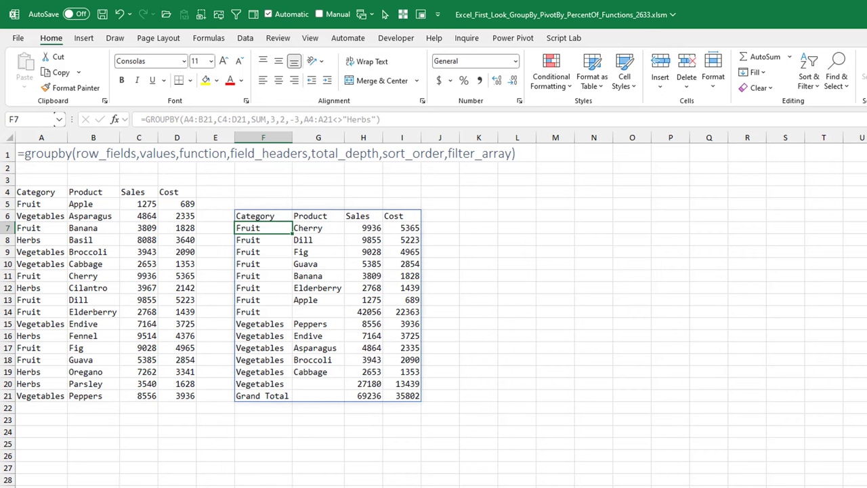
pyautogui.click(271, 216)
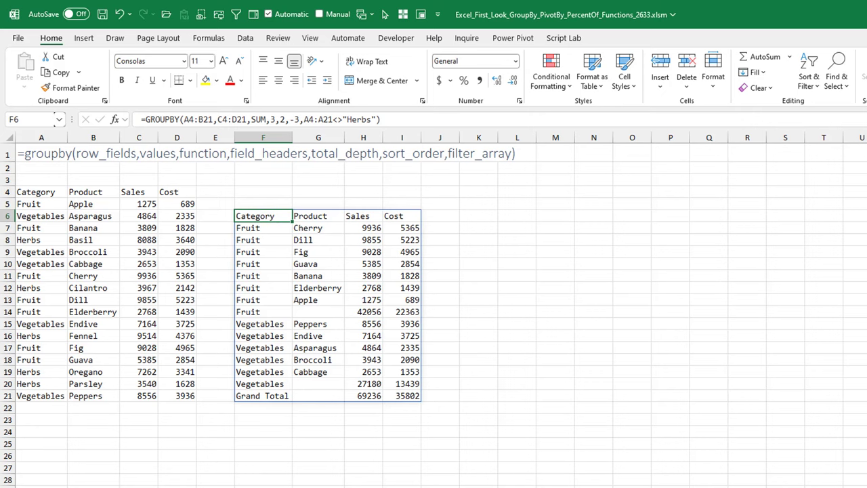
# Step: On the PIVOTBY sheet, start a PIVOTBY formula in H5 with Category C3:C37 as row fields
pyautogui.hotkey('ctrl', 'pagedown')
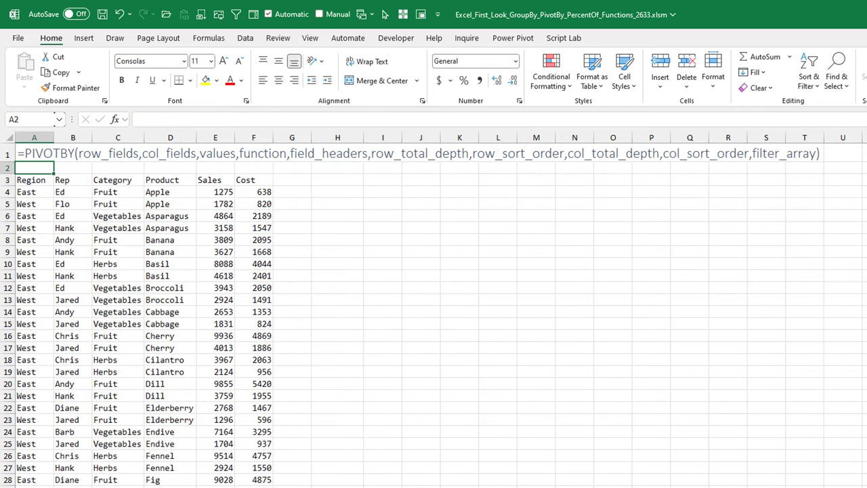
pyautogui.click(339, 203)
pyautogui.write('=')
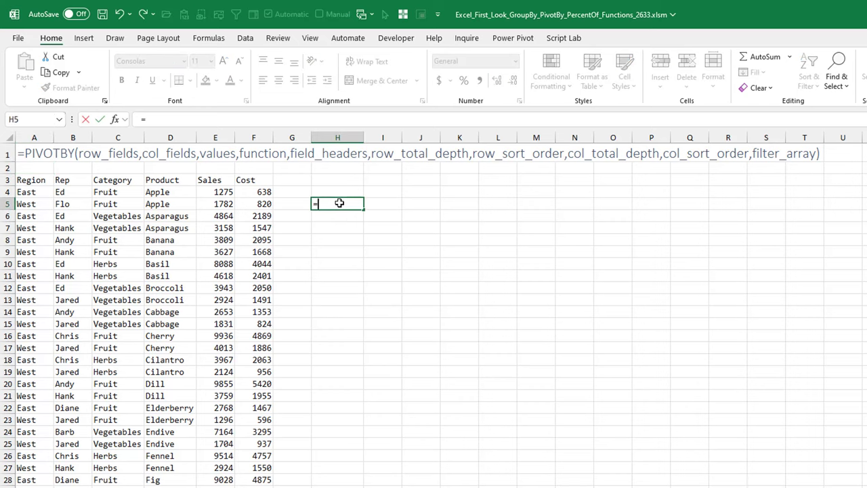
pyautogui.write('pivo')
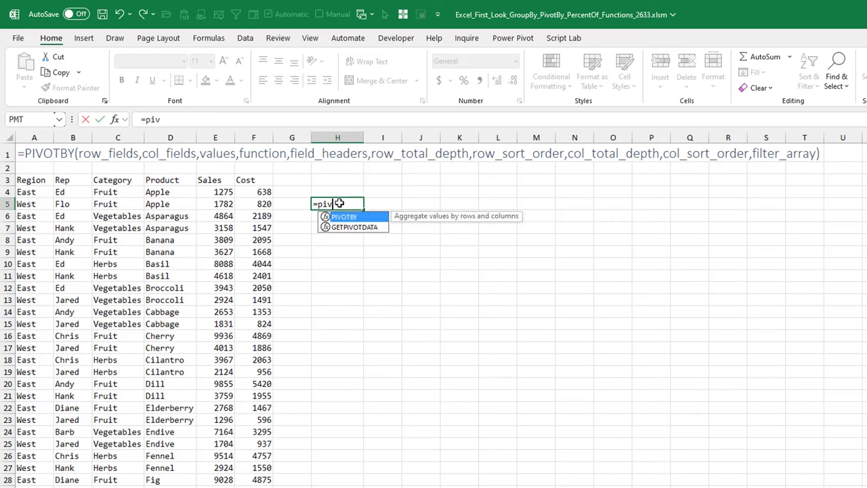
pyautogui.press('Tab')
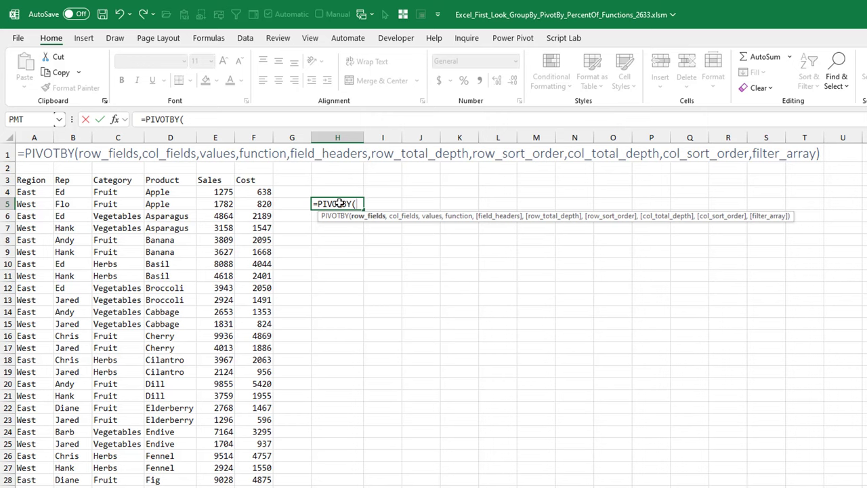
pyautogui.press('Up')
pyautogui.press('Left')
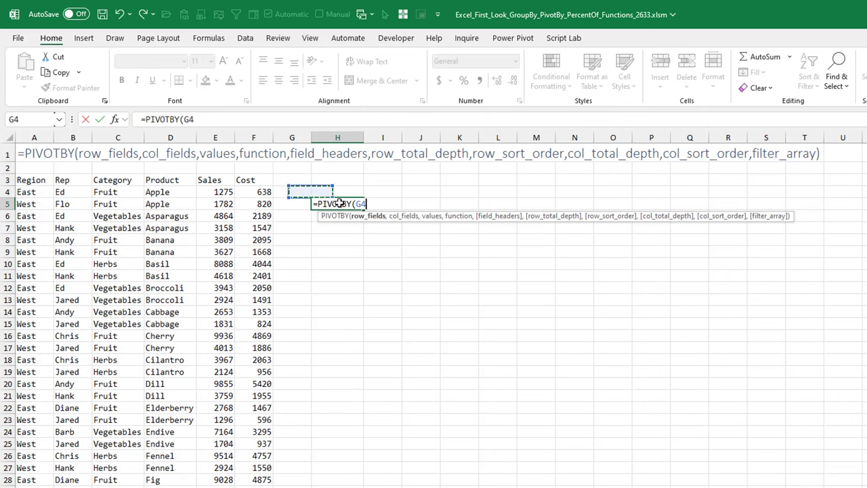
pyautogui.press('Left')
pyautogui.press('Left')
pyautogui.press('Up')
pyautogui.press('Left')
pyautogui.press('Left')
pyautogui.hotkey('ctrl', 'shift', 'Down')
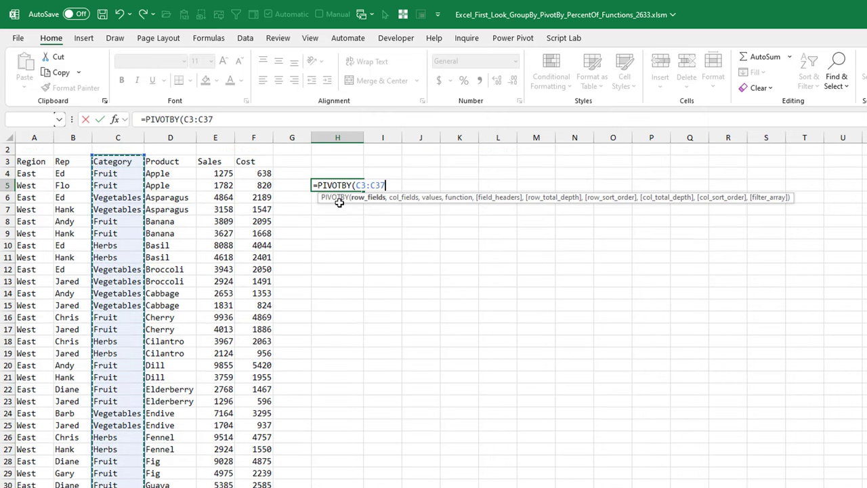
pyautogui.write(',')
# Step: Set Region A3:A37 as the PIVOTBY column field
pyautogui.press('Left')
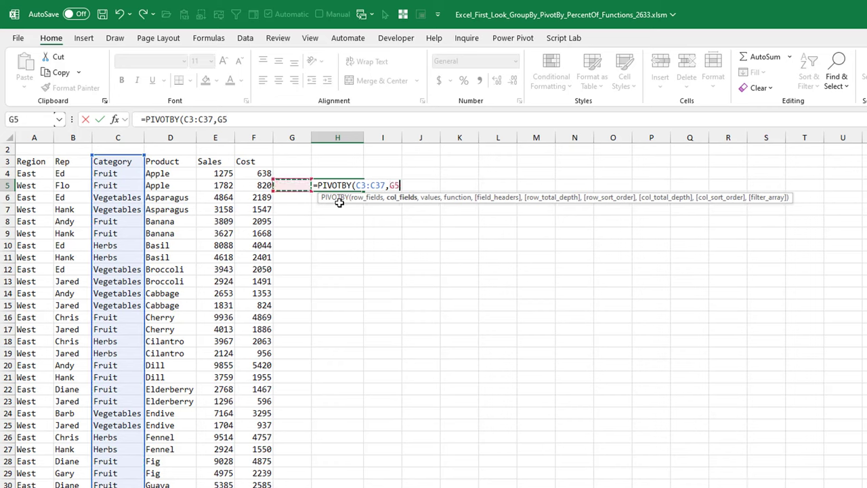
pyautogui.press('Left')
pyautogui.press('Left')
pyautogui.press('Left')
pyautogui.press('Up')
pyautogui.press('Up')
pyautogui.press('Left')
pyautogui.press('Left')
pyautogui.press('Left')
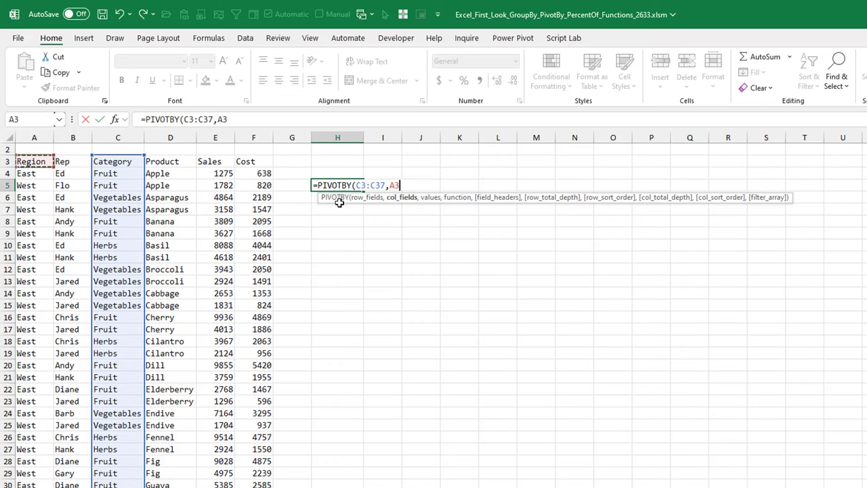
pyautogui.hotkey('ctrl', 'shift', 'Down')
pyautogui.write(',')
# Step: Sum Sales E3:E37 as the values, spilling East and West totals of 153139
pyautogui.press('Left')
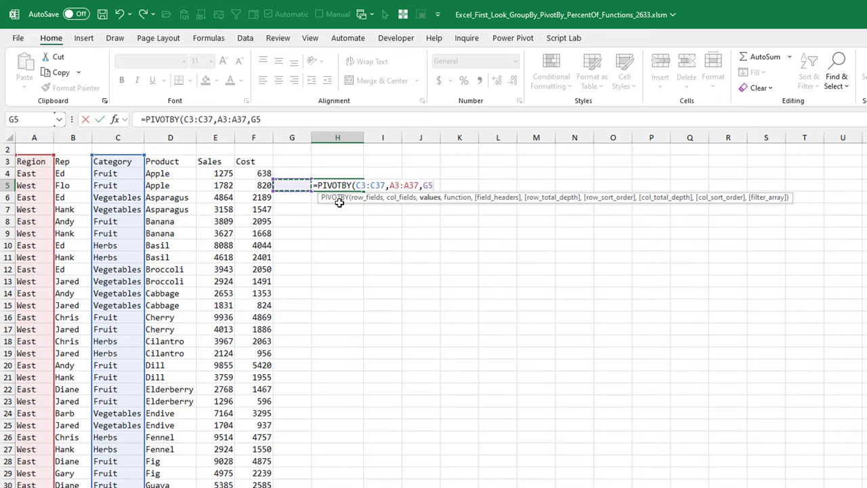
pyautogui.press('Left')
pyautogui.press('Up')
pyautogui.press('Up')
pyautogui.press('Left')
pyautogui.hotkey('ctrl', 'shift', 'Down')
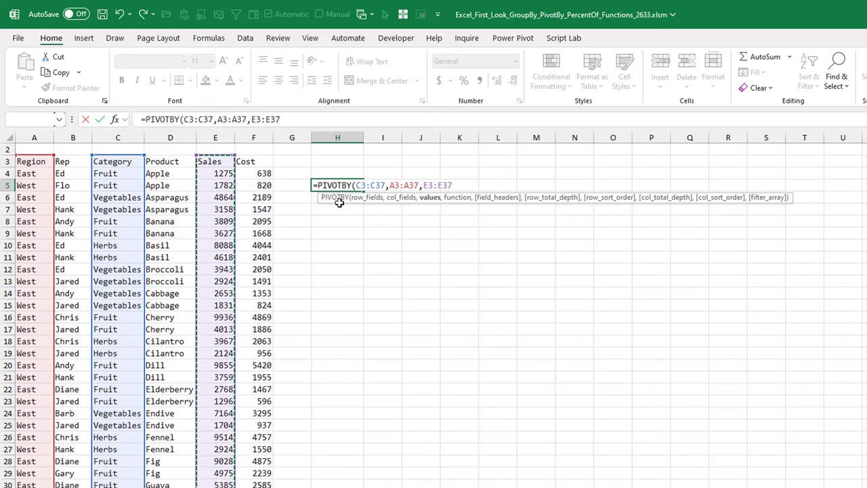
pyautogui.write(',')
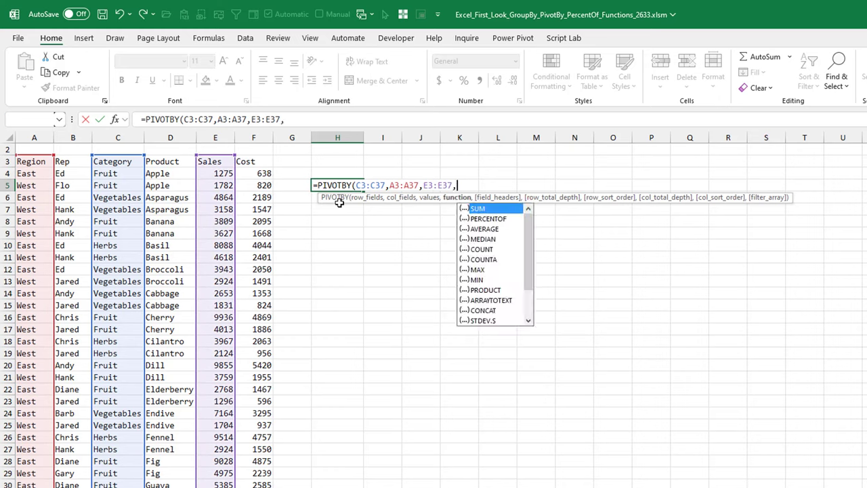
pyautogui.press('Tab')
pyautogui.write(')')
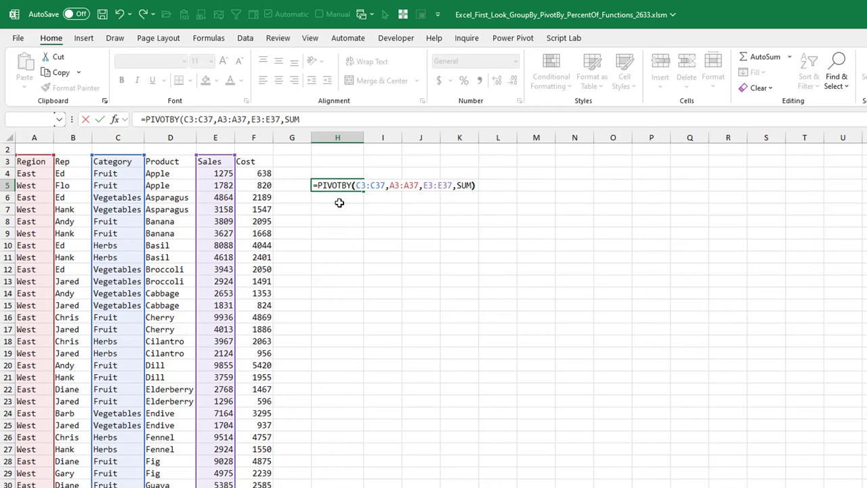
pyautogui.press('Return')
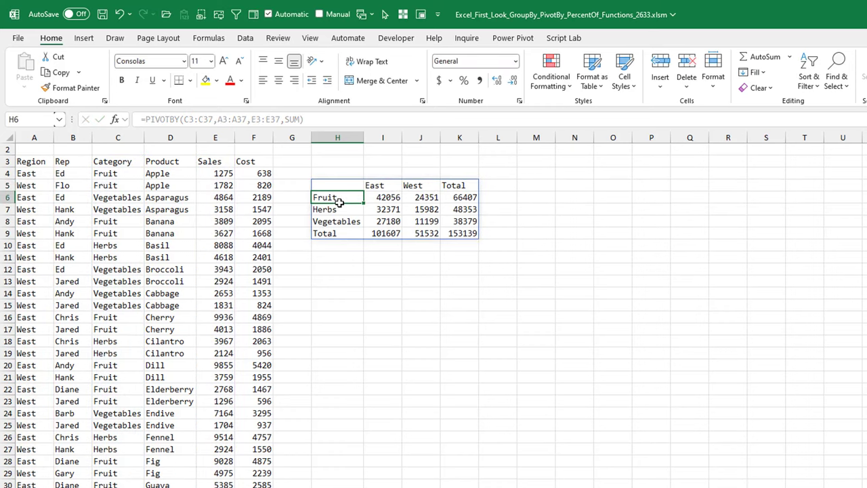
pyautogui.press('Up')
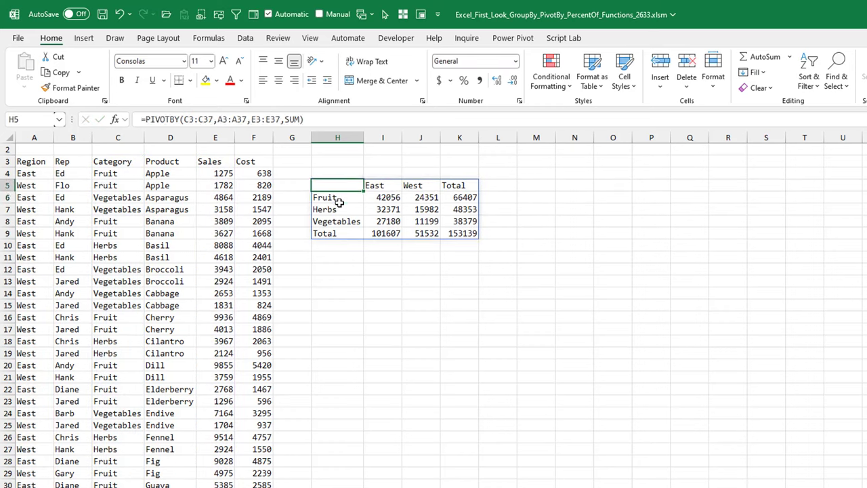
# Step: Widen the PIVOTBY row fields to C3:D37 to include Product
pyautogui.press('F2')
pyautogui.press('Home')
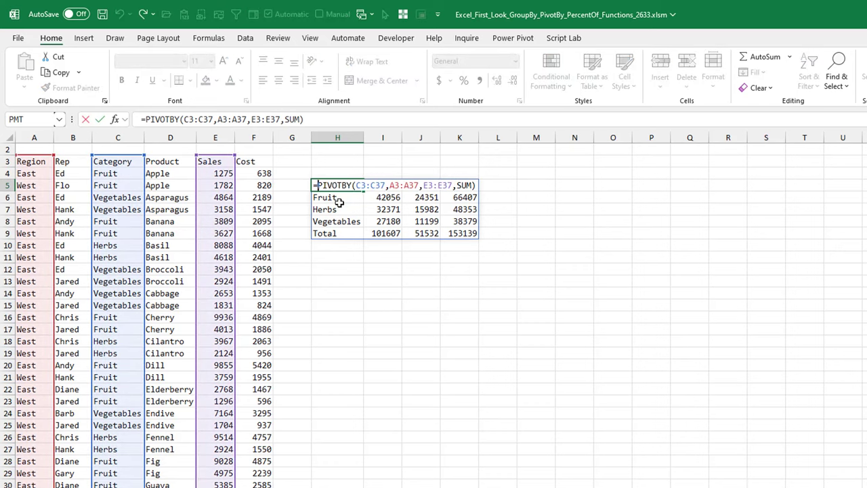
pyautogui.press('Right')
pyautogui.press('Right')
pyautogui.press('Right')
pyautogui.press('Right')
pyautogui.press('Right')
pyautogui.press('Right')
pyautogui.press('Right')
pyautogui.press('Right')
pyautogui.press('Right')
pyautogui.press('Right')
pyautogui.press('Right')
pyautogui.press('Right')
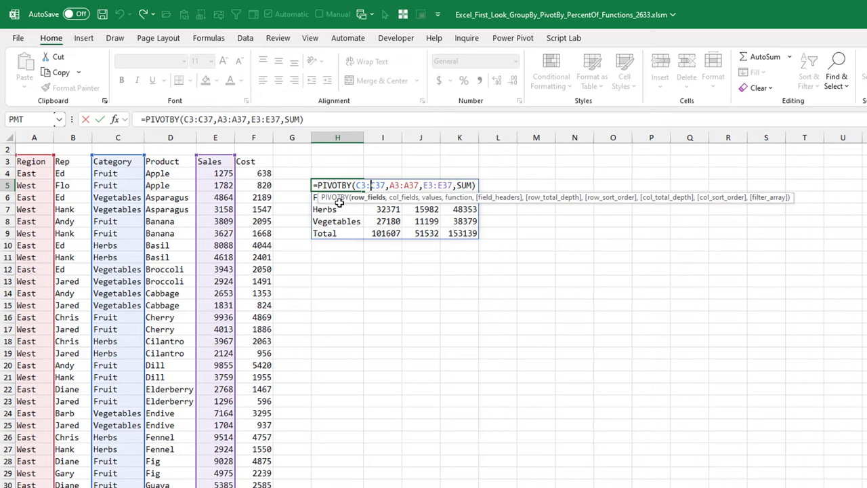
pyautogui.press('Delete')
pyautogui.write('D')
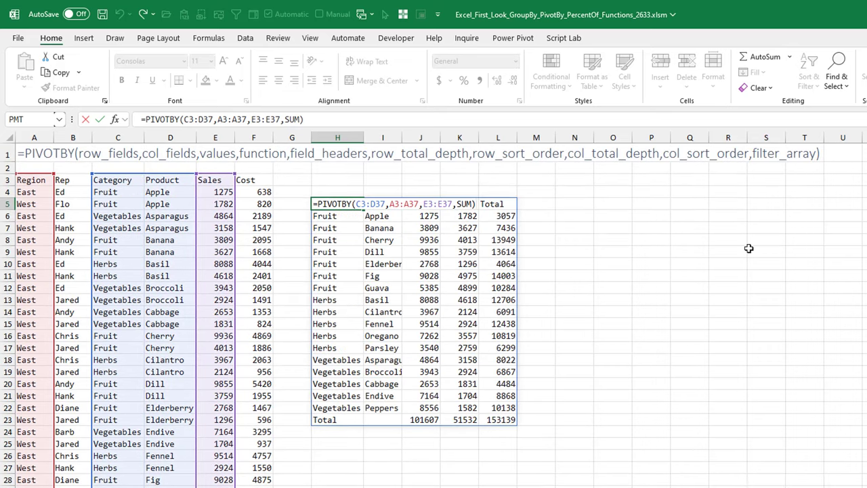
# Step: Add field_headers 3 and row_total_depth 2 for headers, category subtotals and Grand Total
pyautogui.press('BackSpace')
pyautogui.write(',')
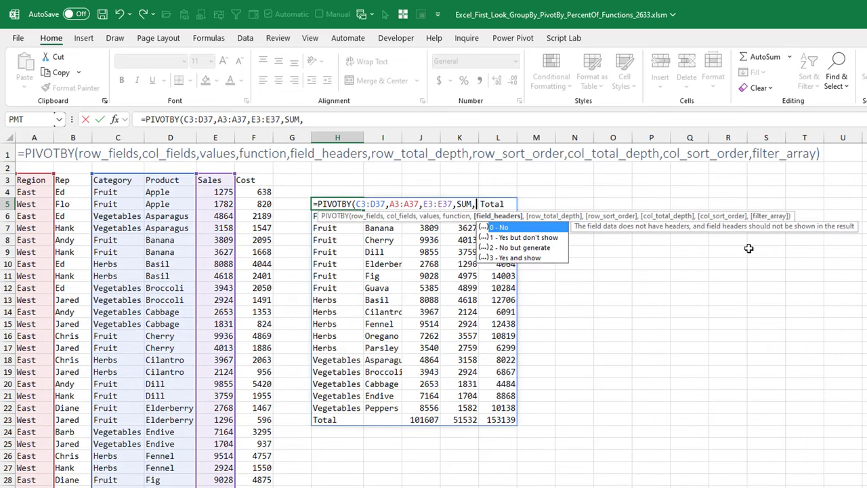
pyautogui.press('Down')
pyautogui.press('Down')
pyautogui.press('Down')
pyautogui.press('Tab')
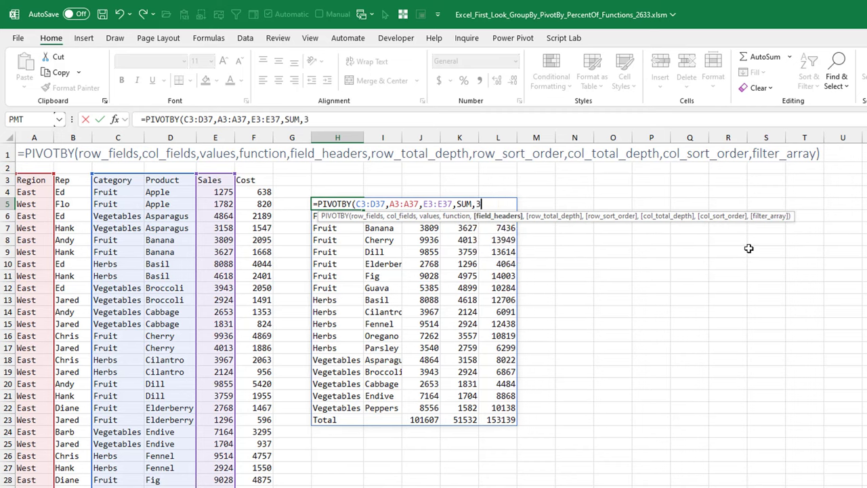
pyautogui.write(',')
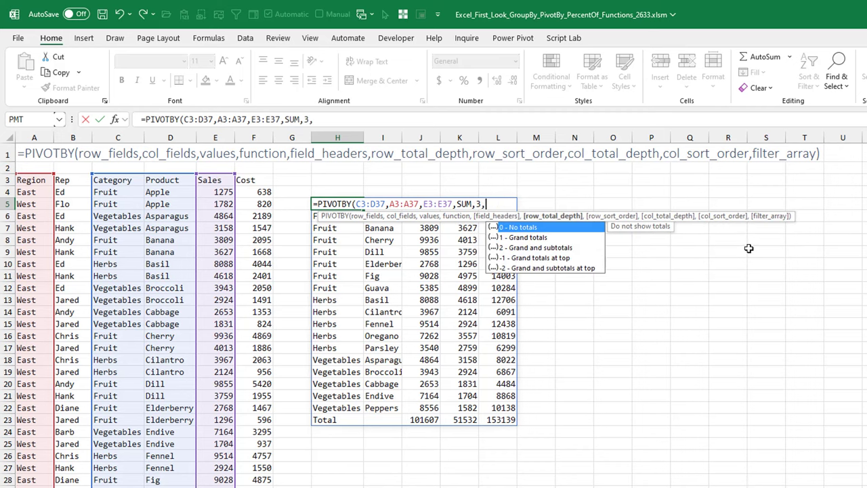
pyautogui.press('Down')
pyautogui.press('Down')
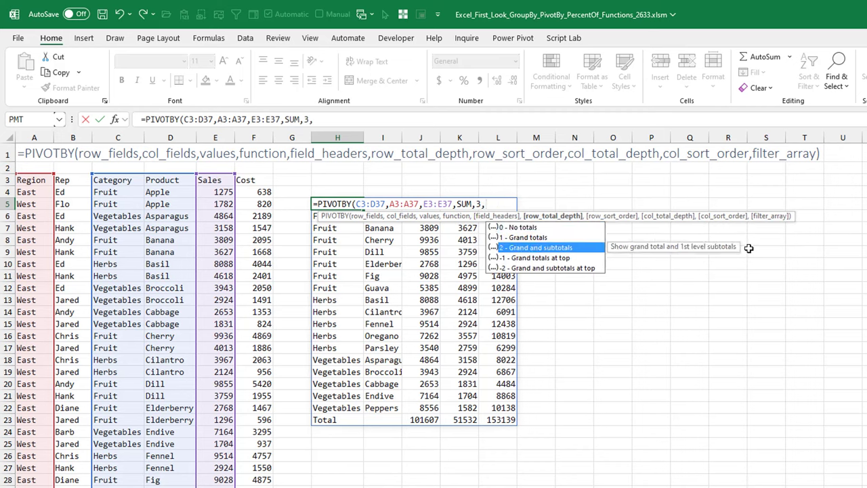
pyautogui.press('Tab')
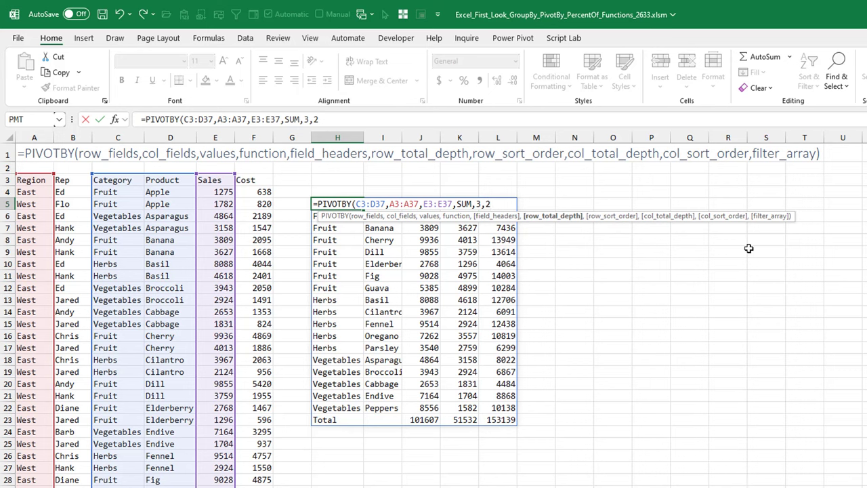
pyautogui.press('Return')
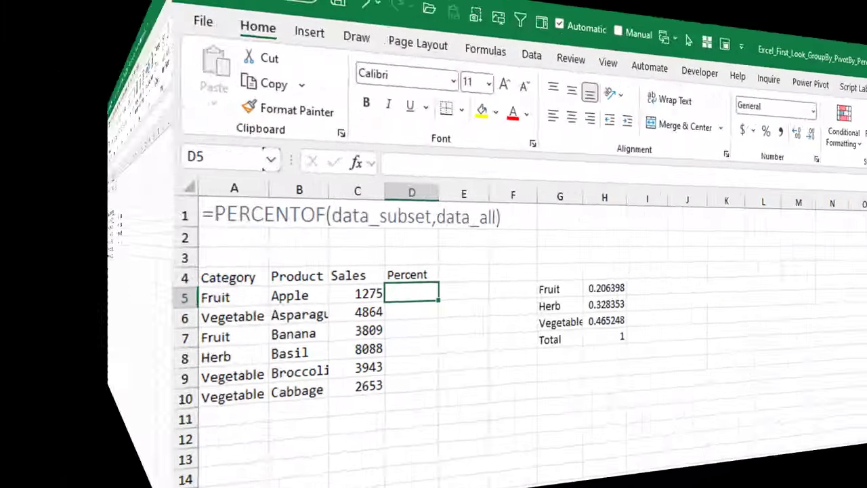
# Step: Enter =PERCENTOF(C5,$C$5:$C$10) in D5 for Apple's share of total Sales
pyautogui.write('=per')
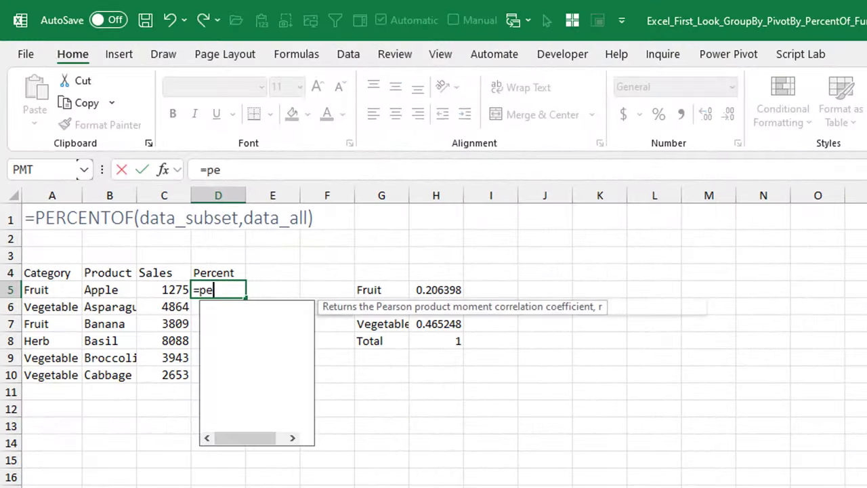
pyautogui.press('Down')
pyautogui.press('Down')
pyautogui.press('Tab')
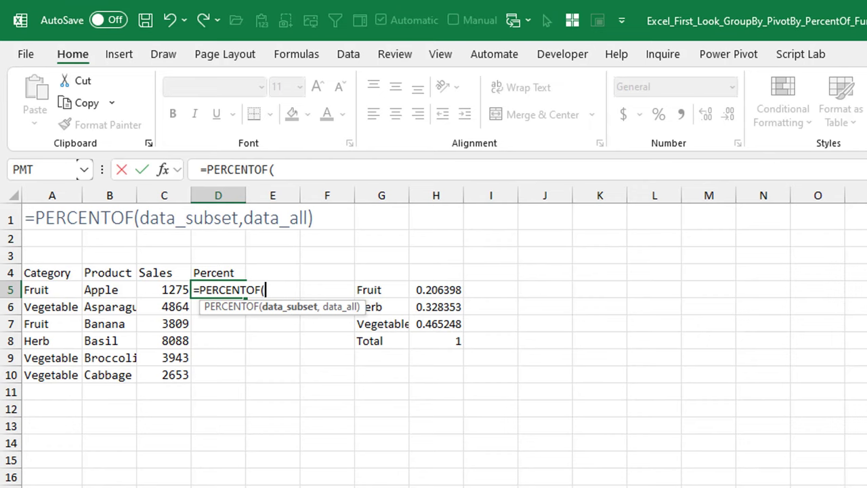
pyautogui.click(164, 290)
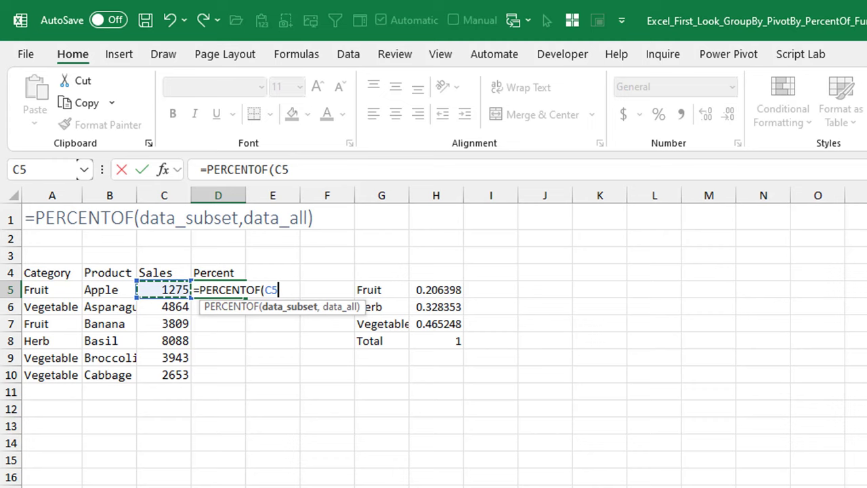
pyautogui.write(',')
pyautogui.moveTo(164, 289); pyautogui.dragTo(164, 375)
pyautogui.press('F4')
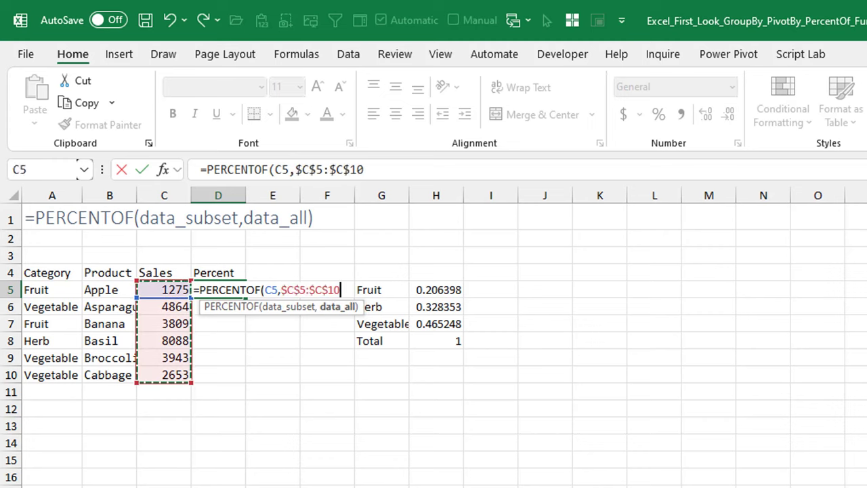
pyautogui.press('Return')
# Step: Format D5 as a one-decimal percentage and fill it down to D10
pyautogui.click(219, 289)
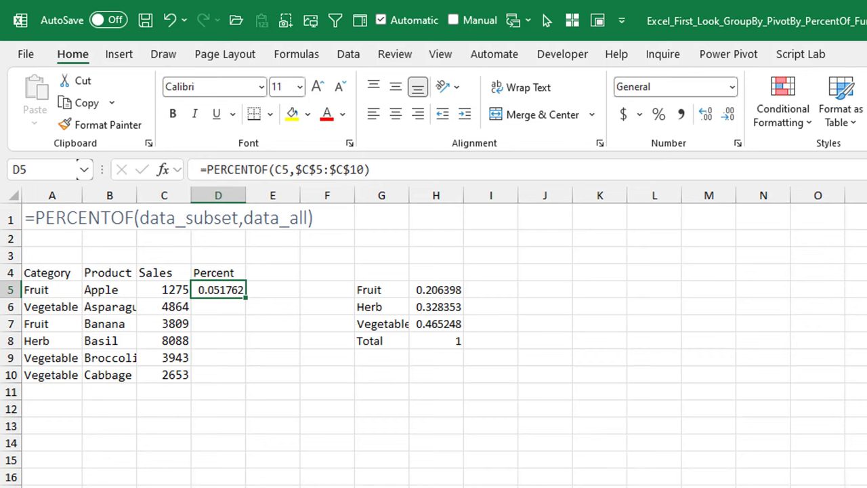
pyautogui.click(659, 114)
pyautogui.click(705, 114)
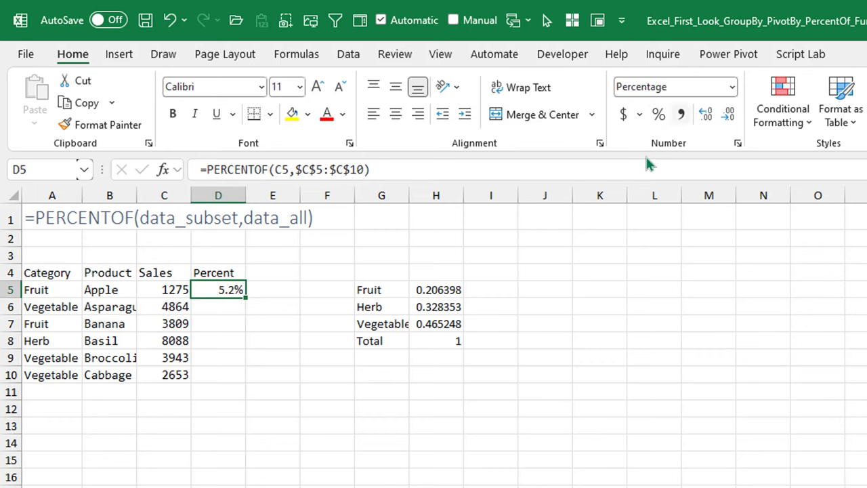
pyautogui.doubleClick(246, 297)
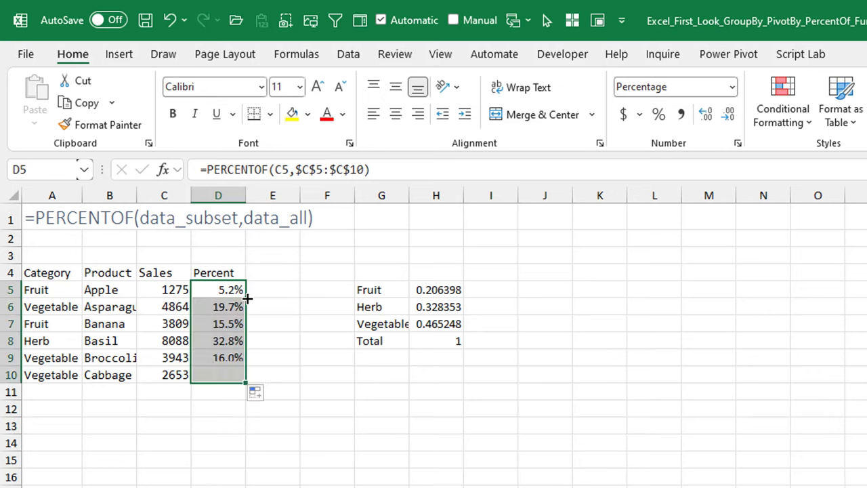
pyautogui.click(394, 289)
# Step: Leave G5 unchanged, select the share values H5:H8, and cancel the unfinished GROUPBY in J5
pyautogui.press('F2')
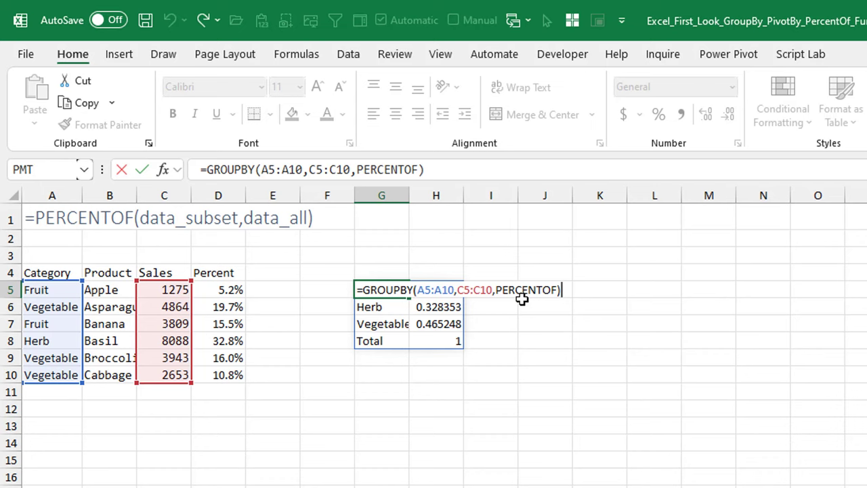
pyautogui.hotkey('ctrl', 'Return')
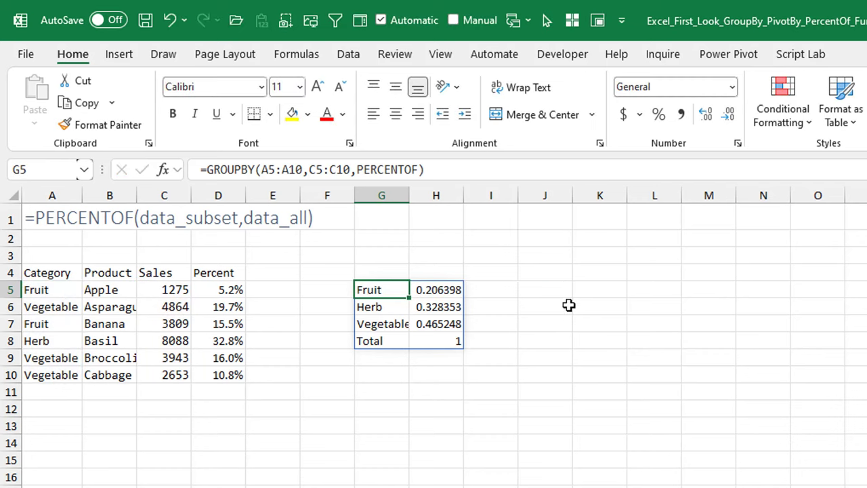
pyautogui.moveTo(439, 290); pyautogui.dragTo(439, 341)
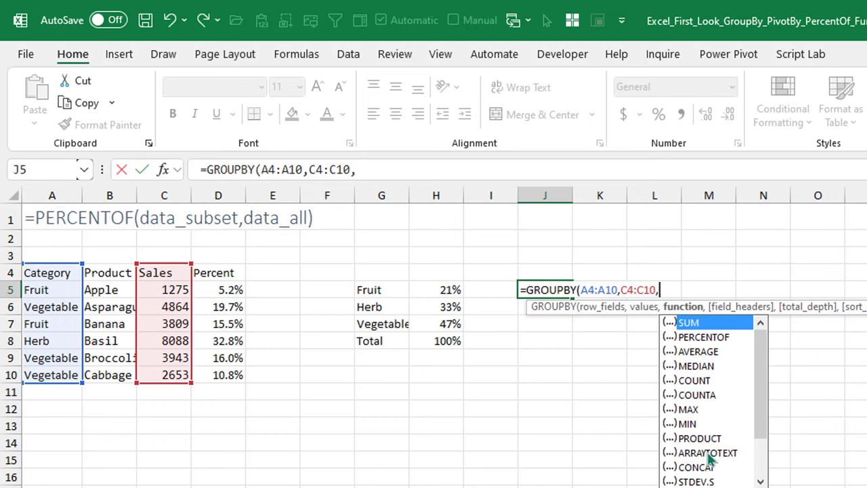
pyautogui.press('Escape')
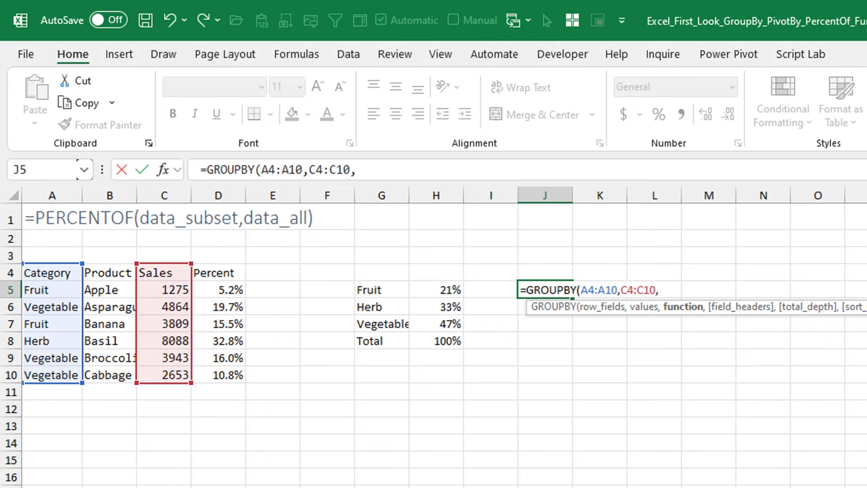
pyautogui.press('Escape')
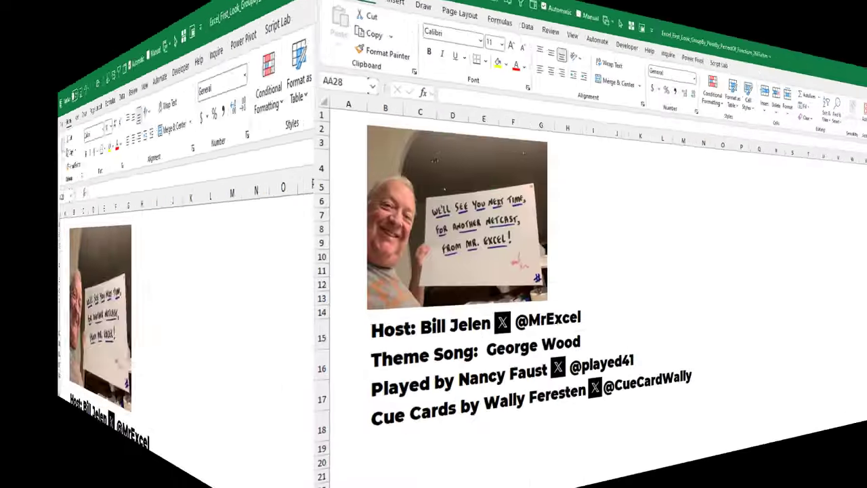